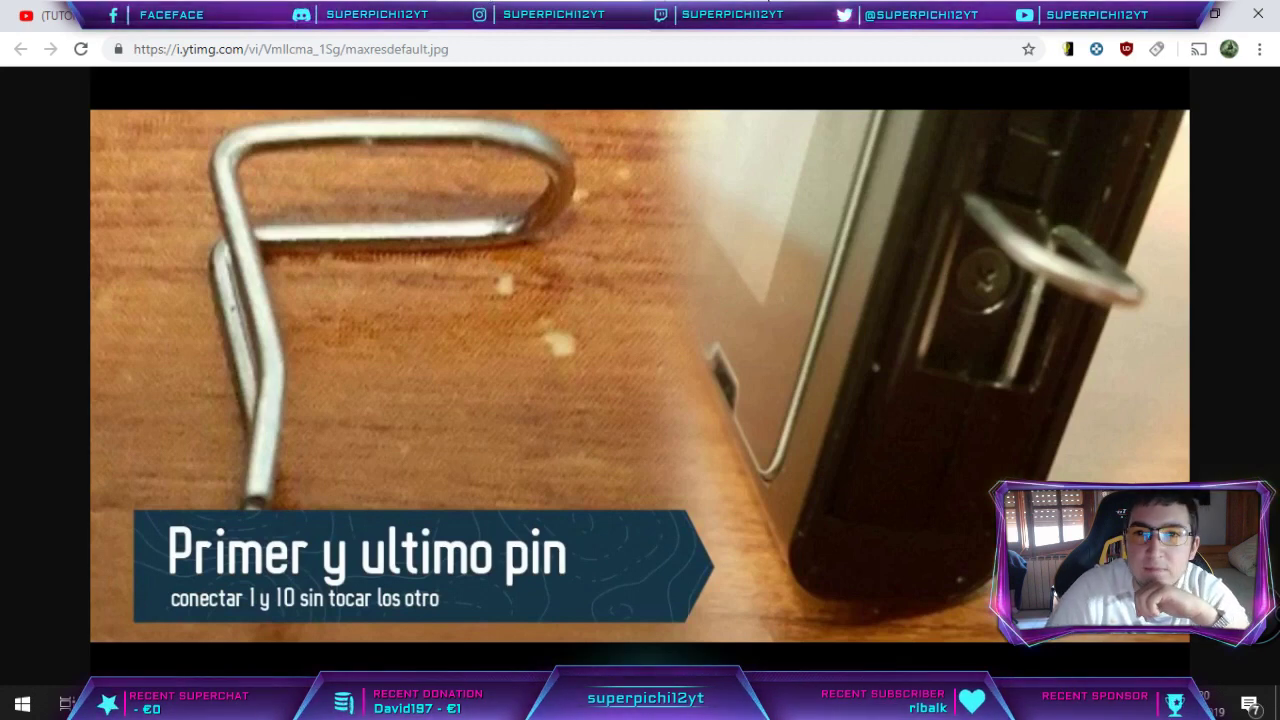
Look through the open reference images of the bent paper clip and the 3D-printed clip, and show the desktop
key(ctrl+Tab)
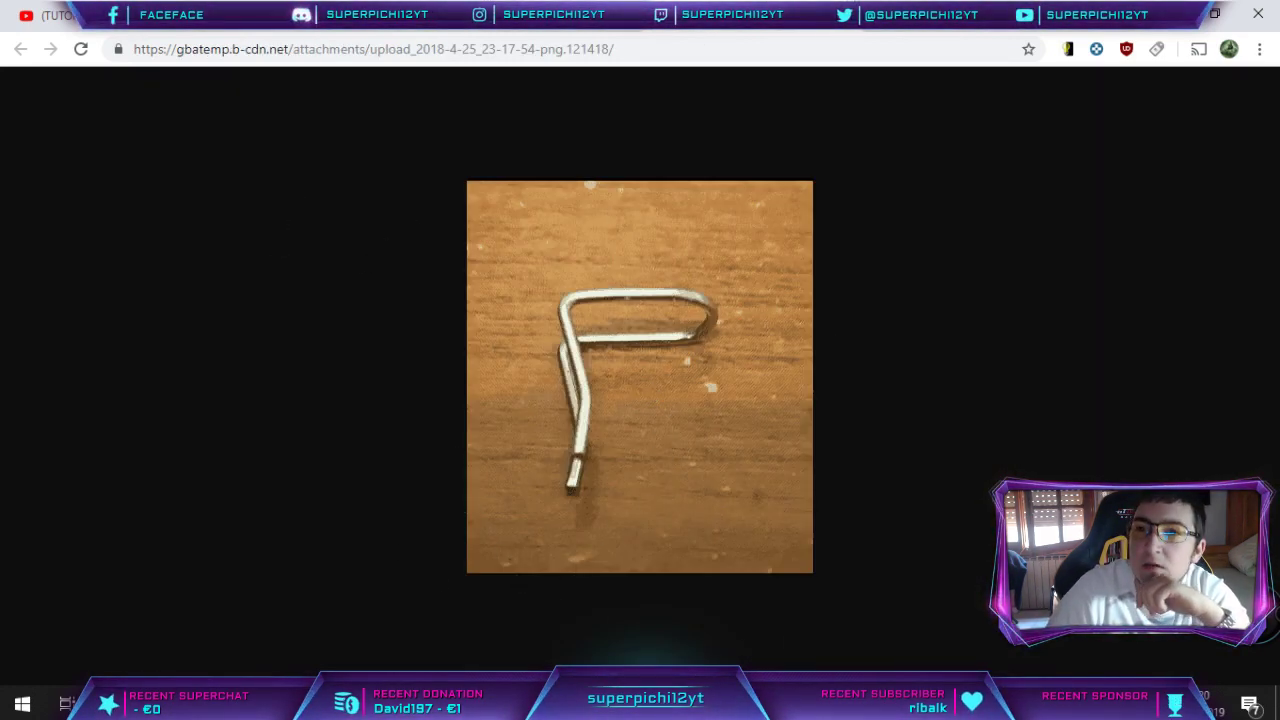
key(ctrl+Tab)
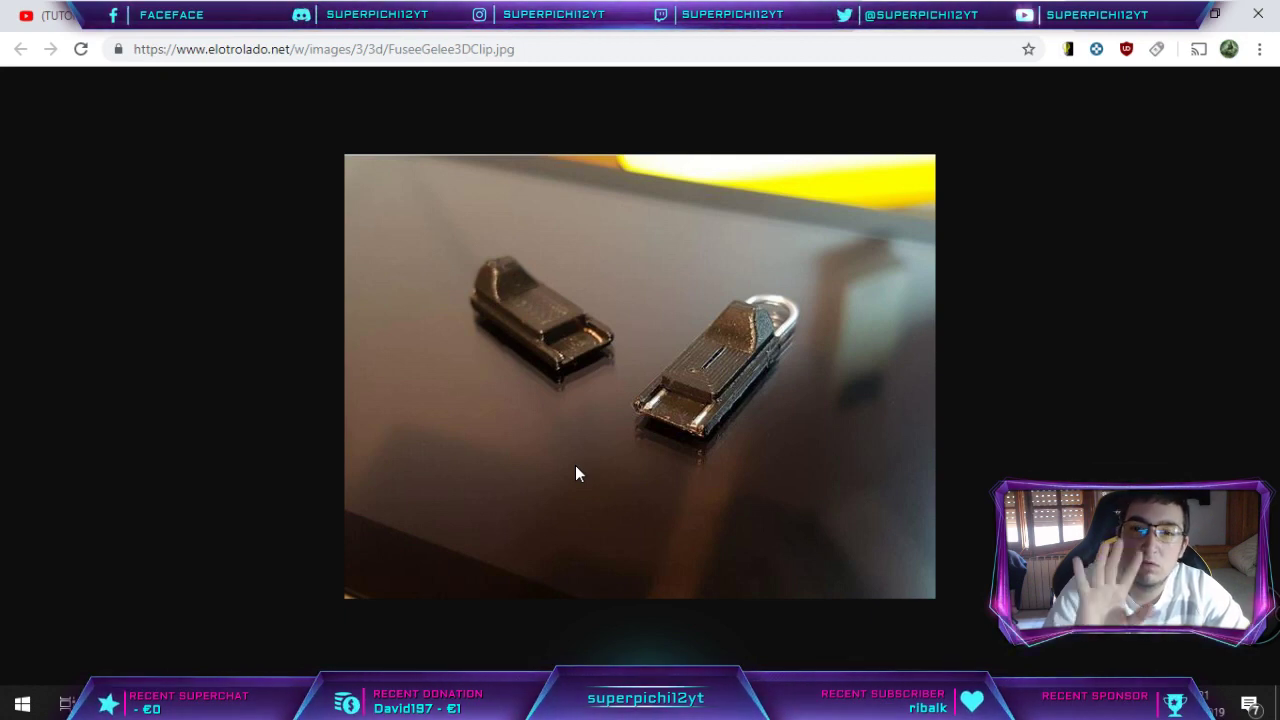
key(super+d)
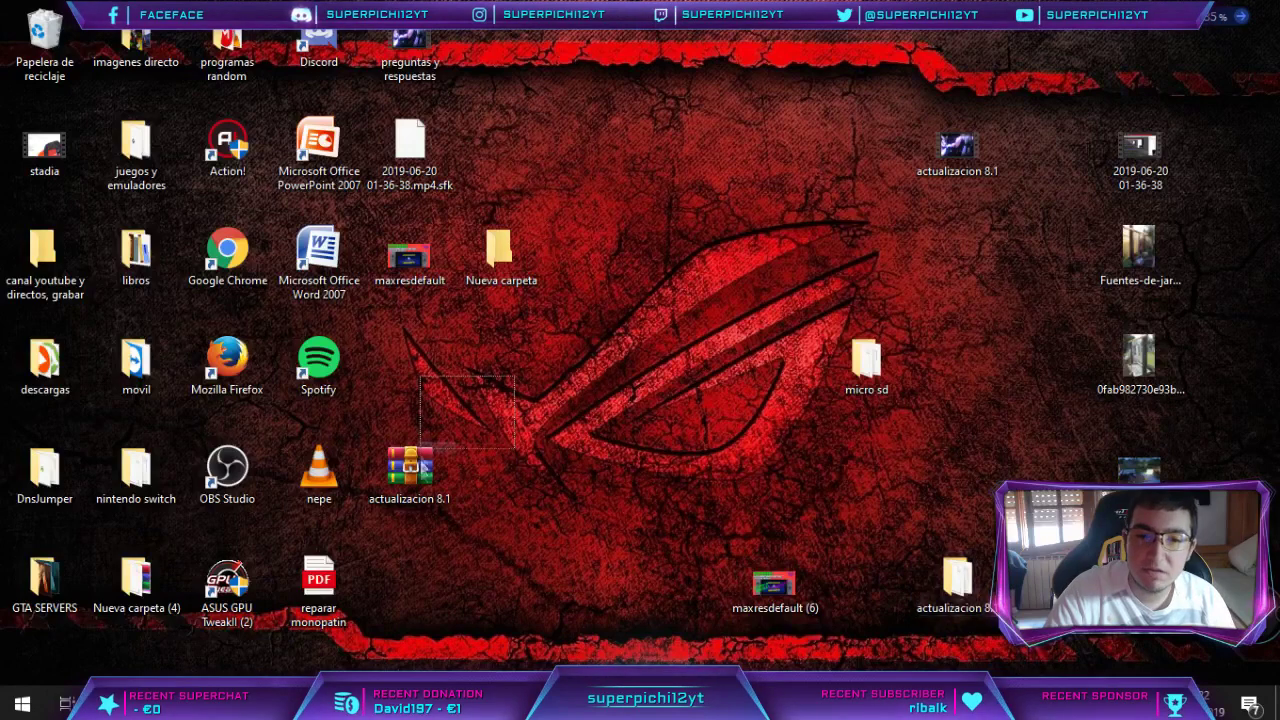
Move the actualizacion 8.1 archive from the desktop into Nueva carpeta and open that folder
click(393, 483)
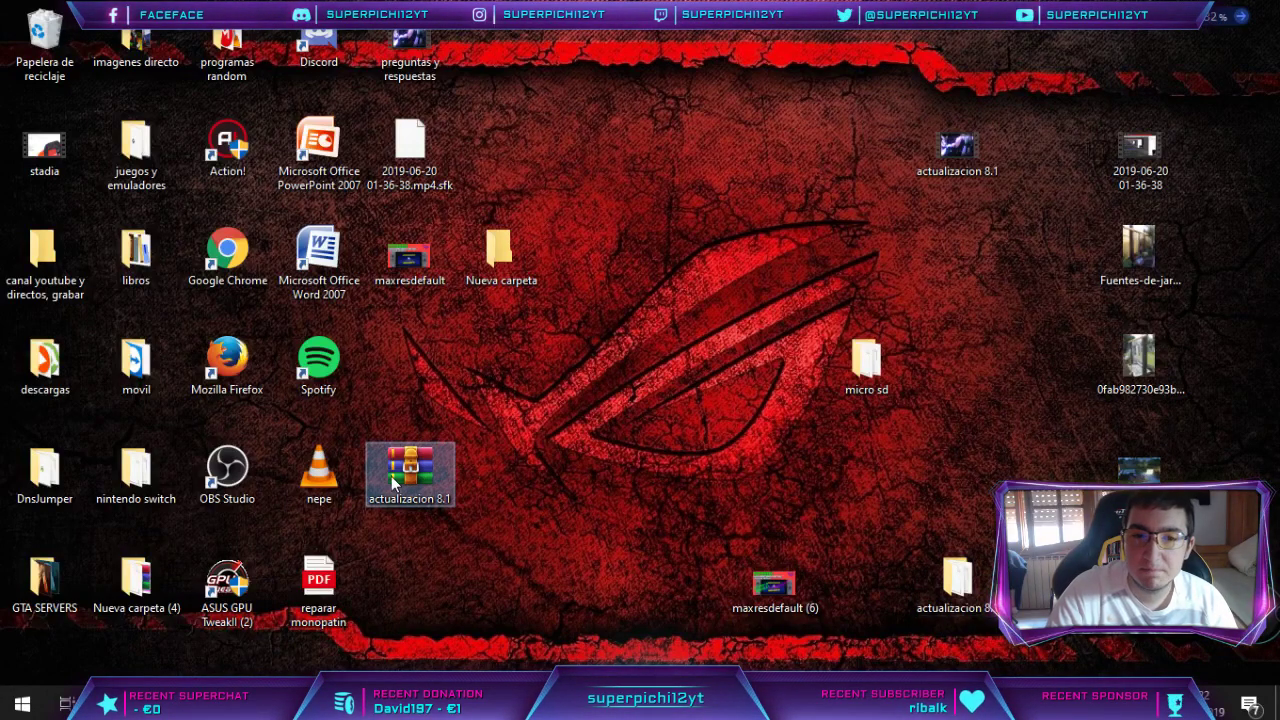
drag(393, 483, 527, 410)
drag(586, 357, 490, 262)
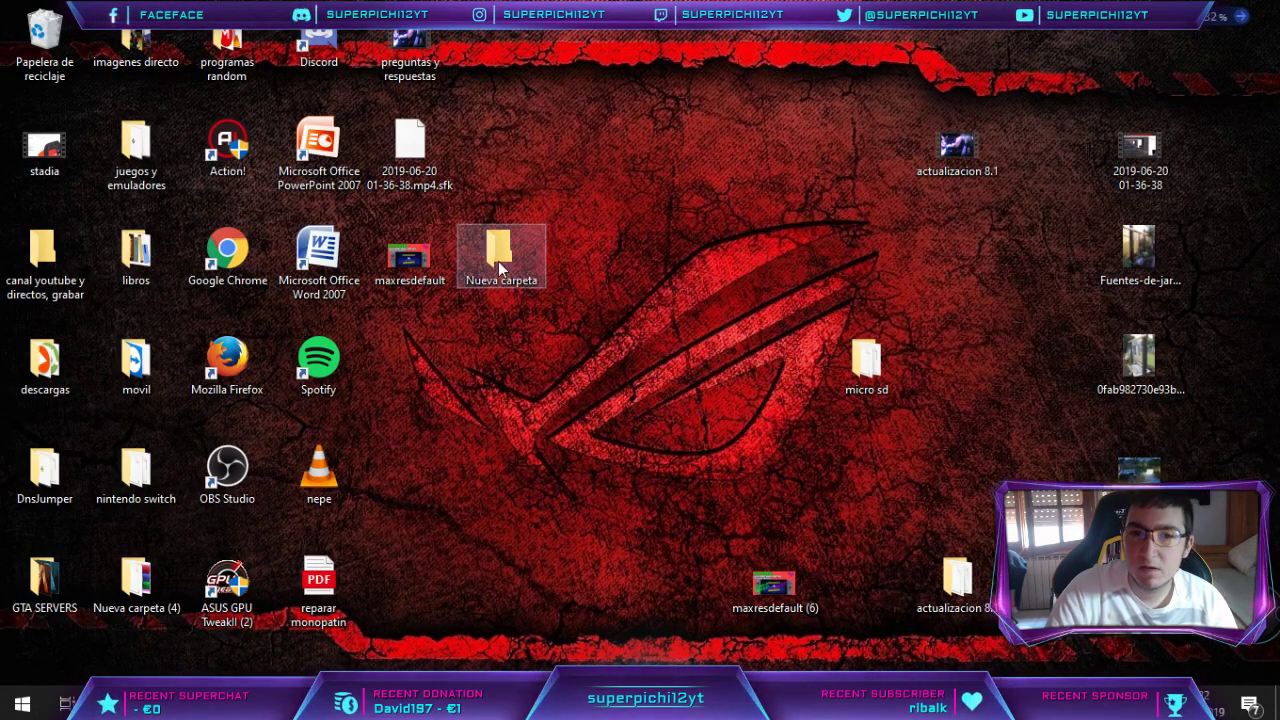
double_click(490, 290)
Extract the actualizacion 8.1 archive into its own folder inside Nueva carpeta
click(206, 205)
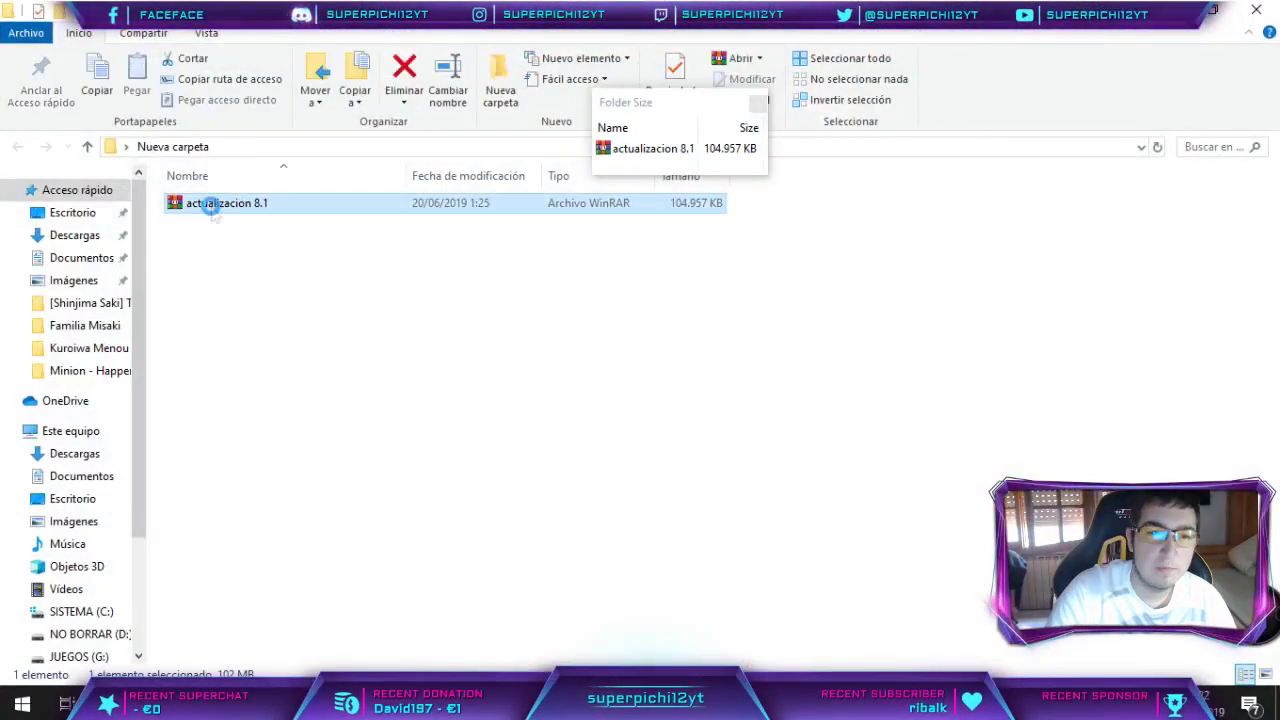
right_click(210, 205)
click(268, 238)
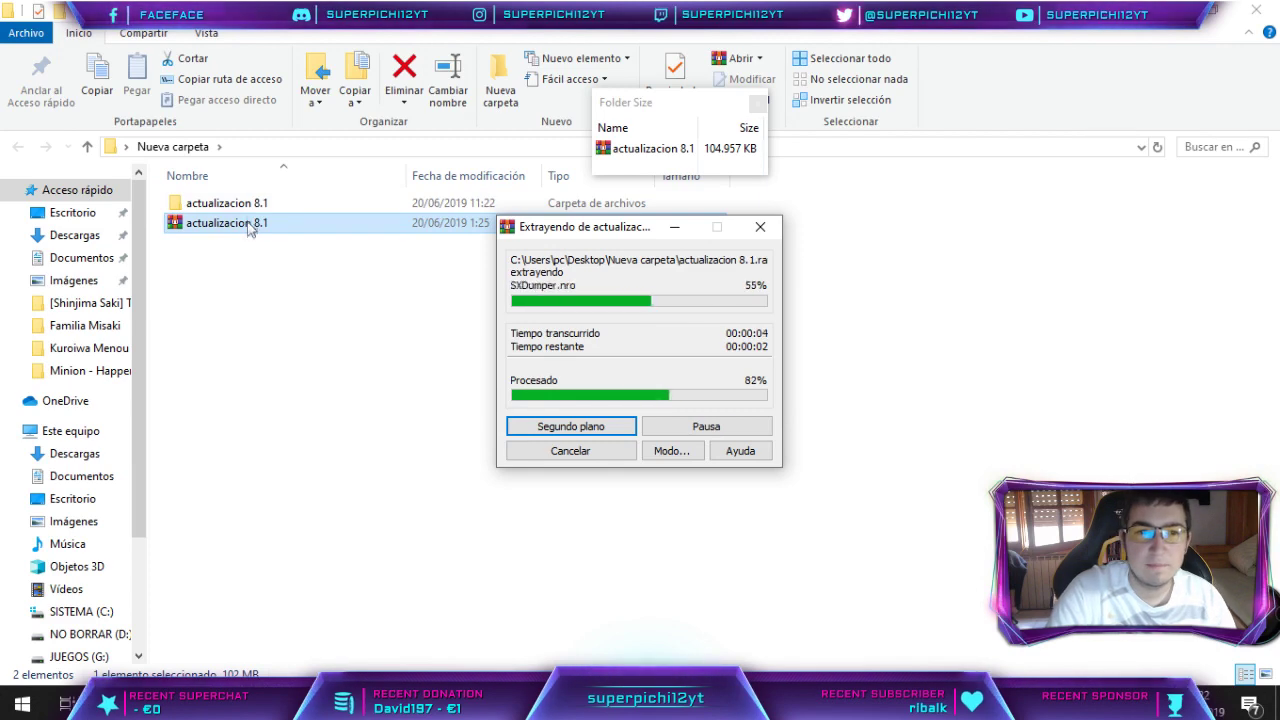
Open the extracted actualizacion 8.1 folder, close the Folder Size pop-up and review the folder's contents
click(247, 210)
double_click(247, 208)
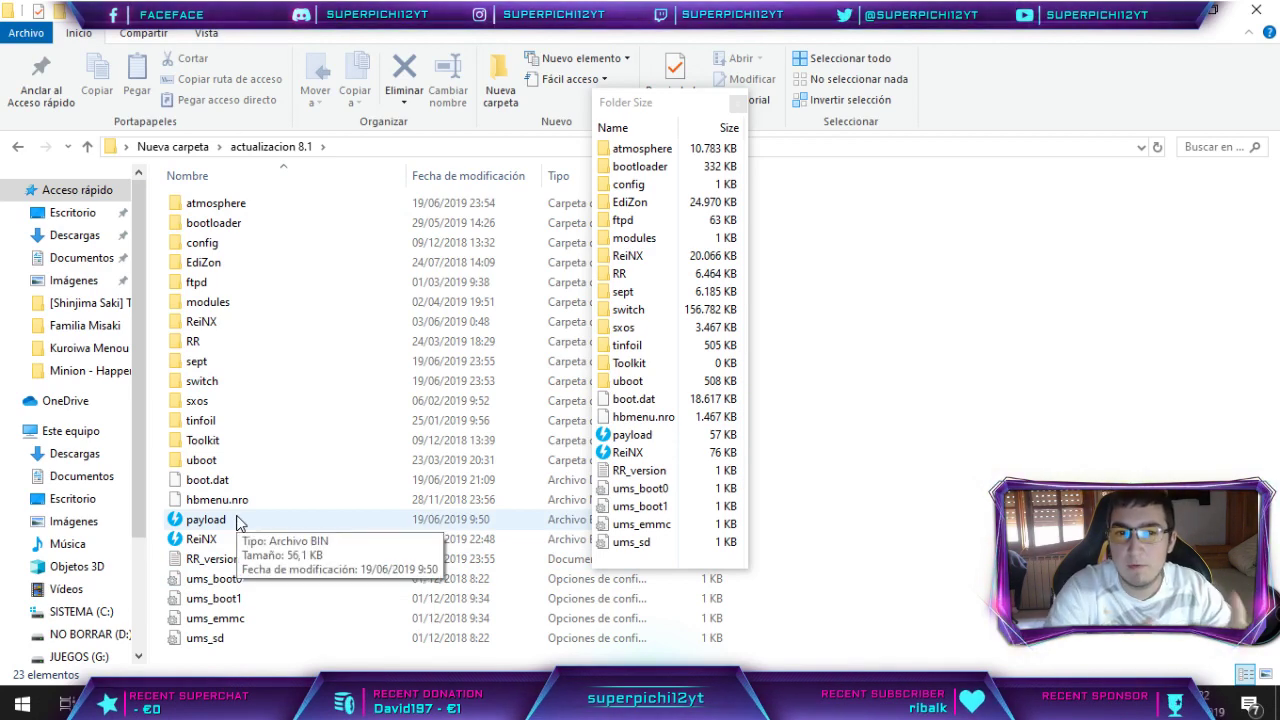
click(737, 104)
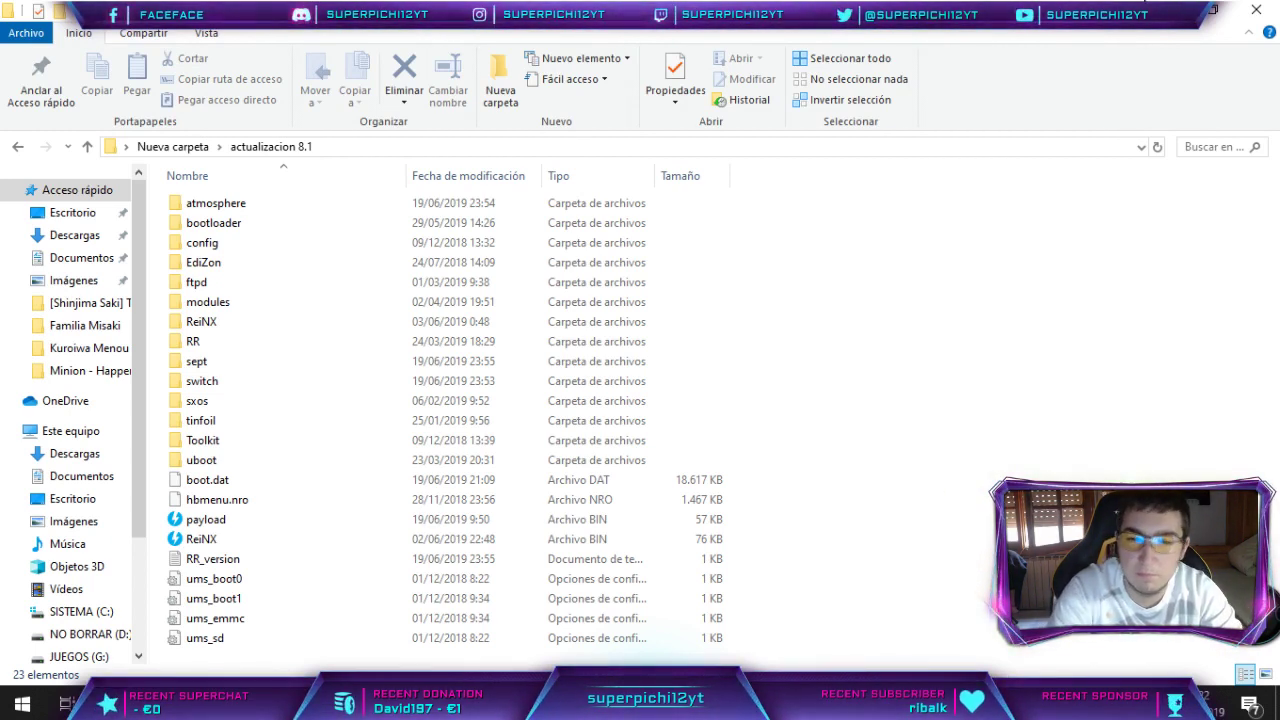
click(1164, 8)
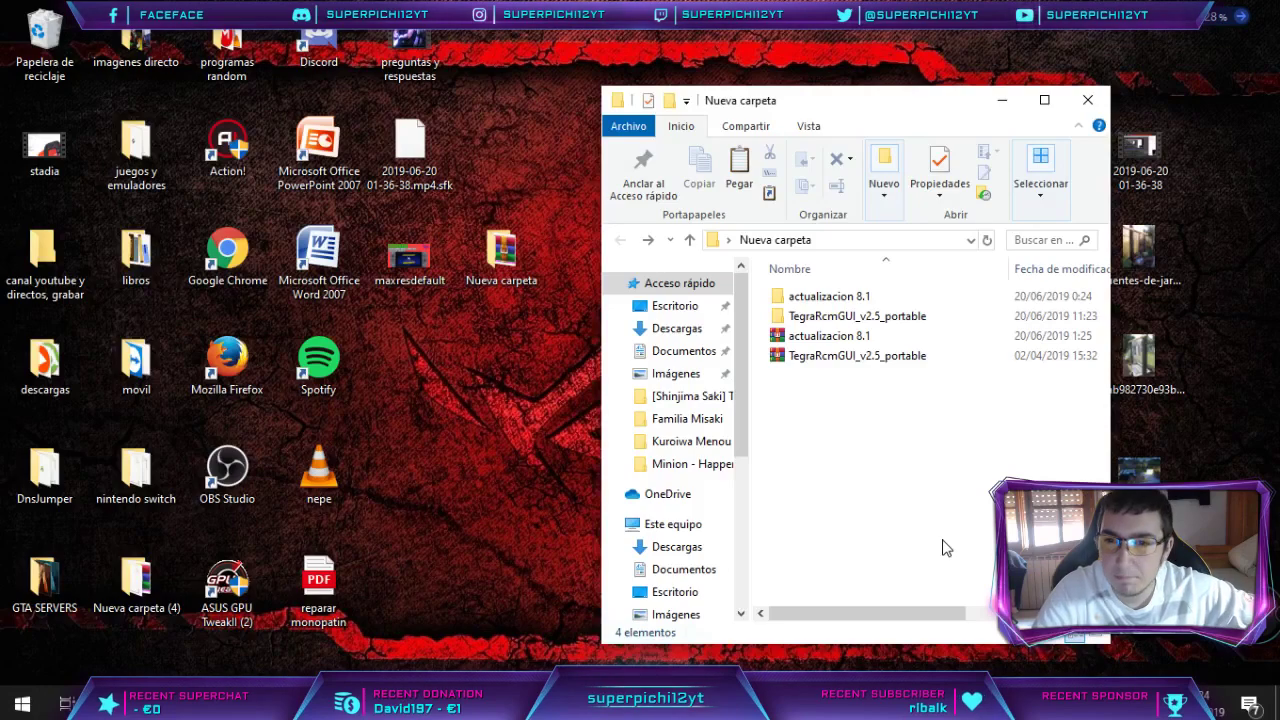
Open the micro sd folder from the desktop and delete all of its files and folders
drag(890, 113, 406, 114)
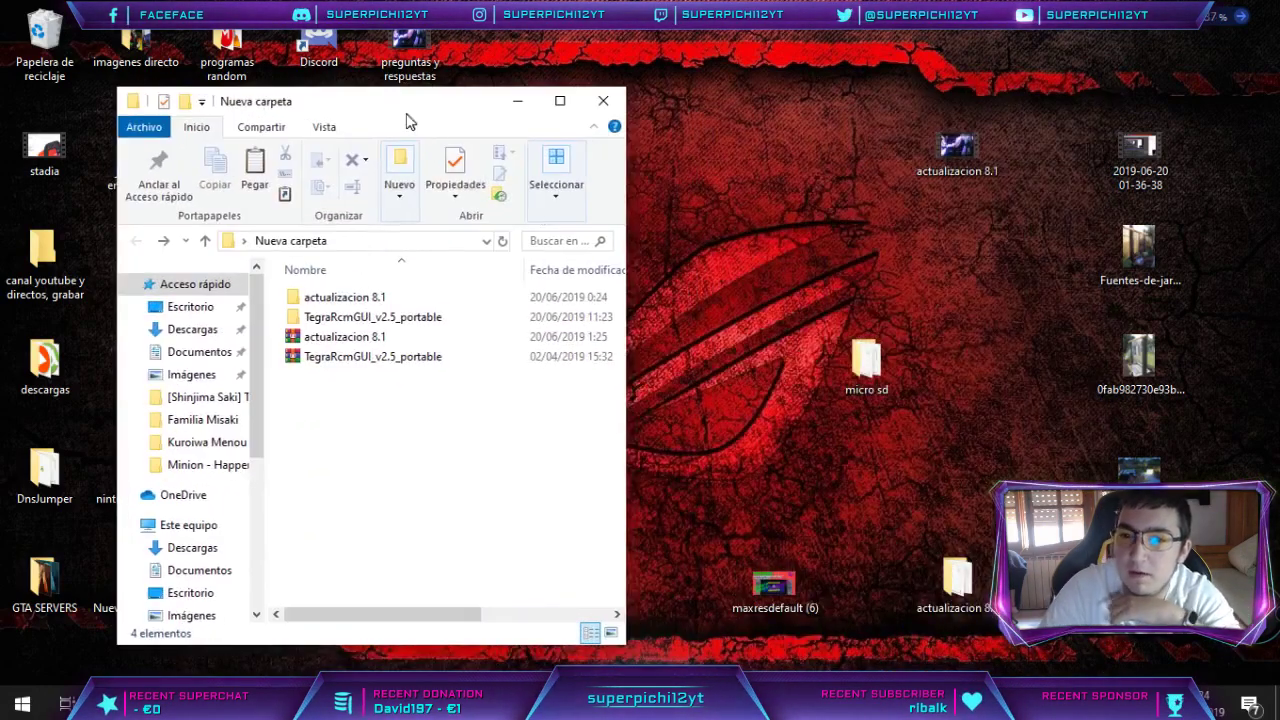
double_click(866, 362)
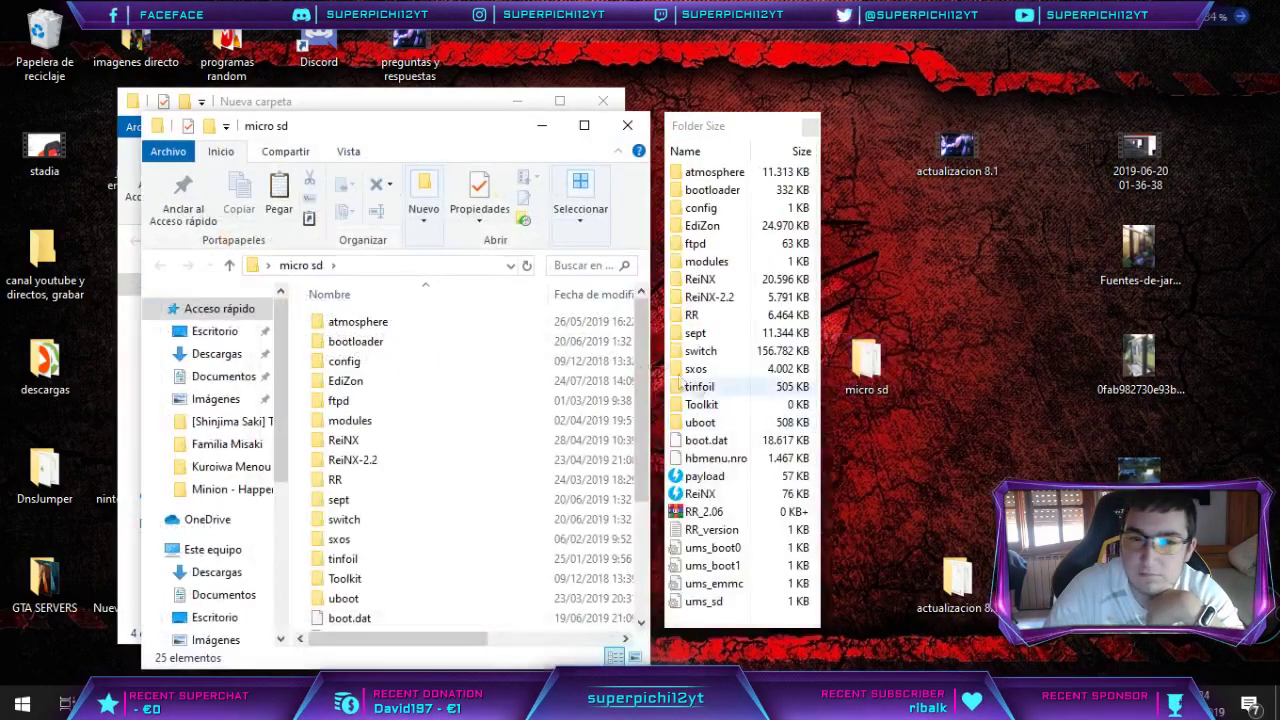
scroll(312, 345, down, 3)
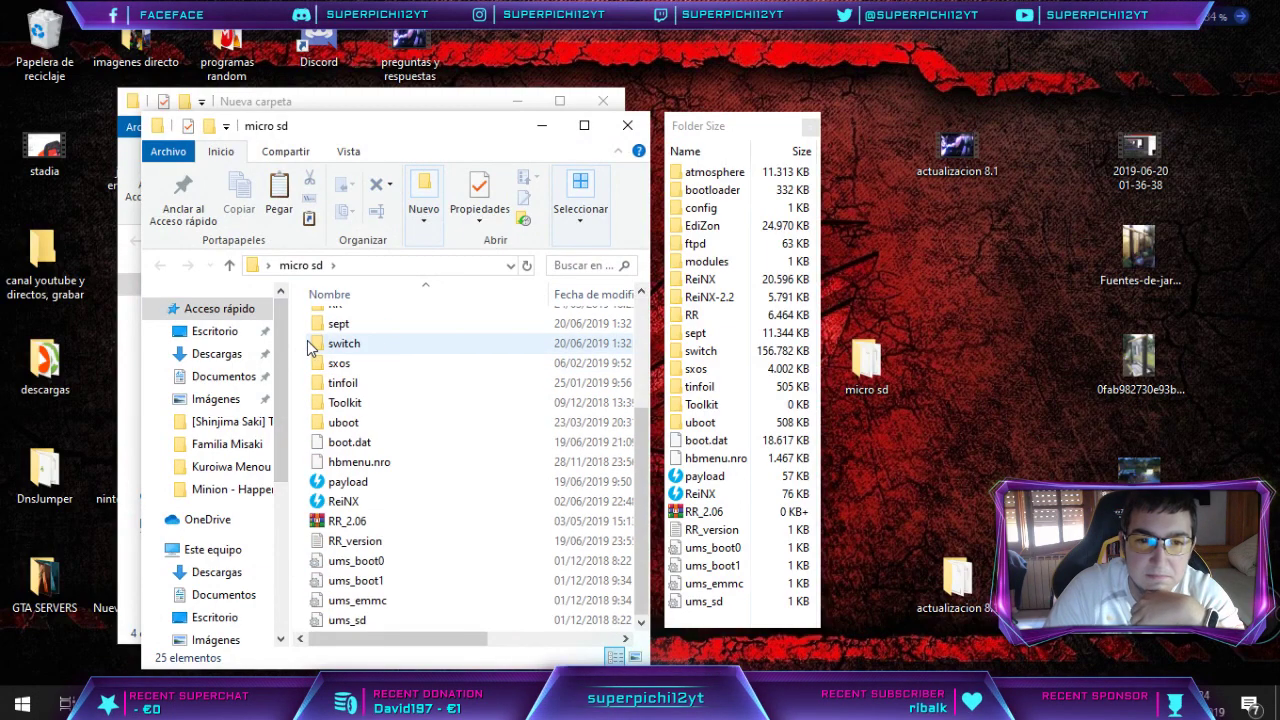
drag(302, 630, 474, 226)
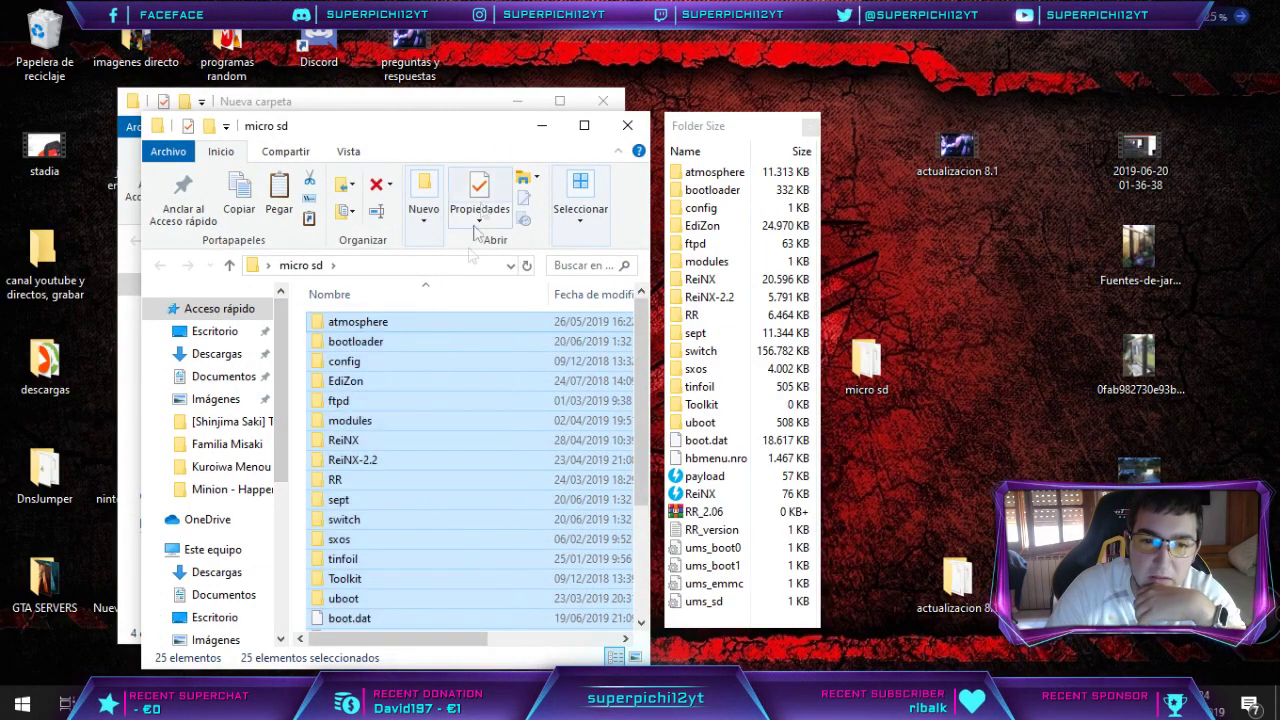
right_click(380, 373)
click(441, 622)
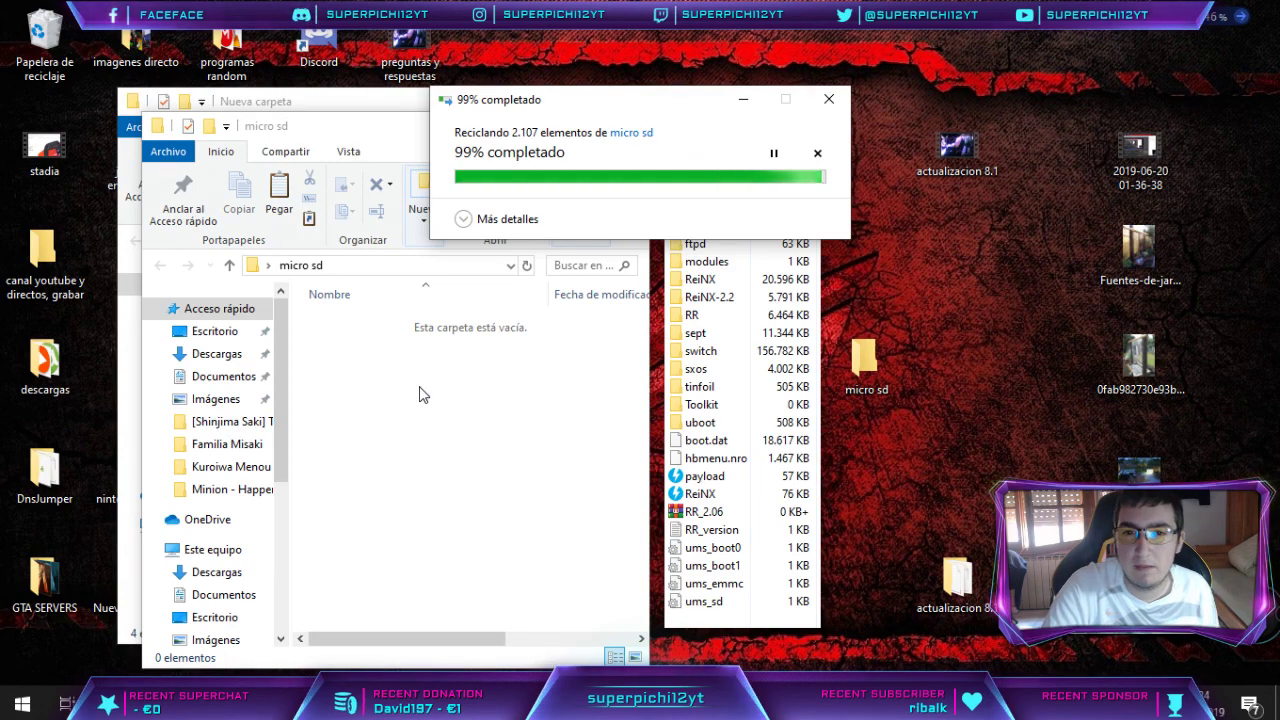
Create a new folder named nintendo inside the micro sd folder
right_click(420, 393)
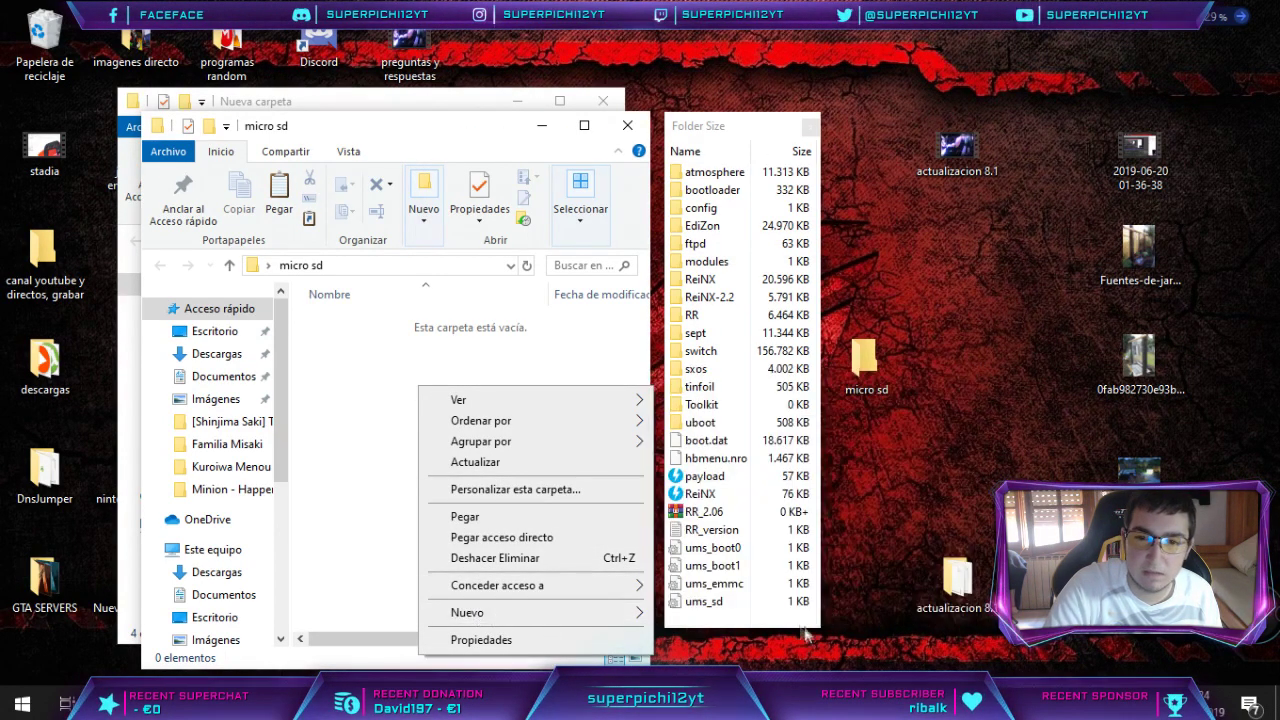
mouse_move(632, 612)
click(713, 379)
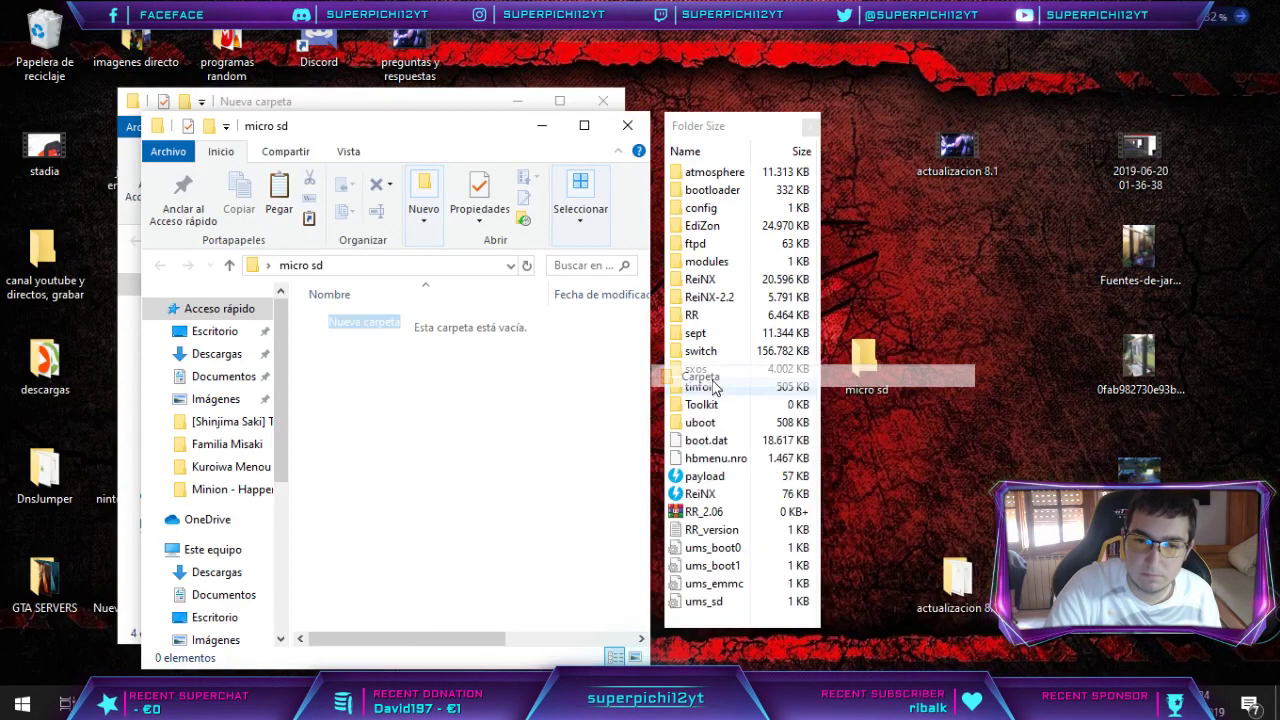
text(ninte)
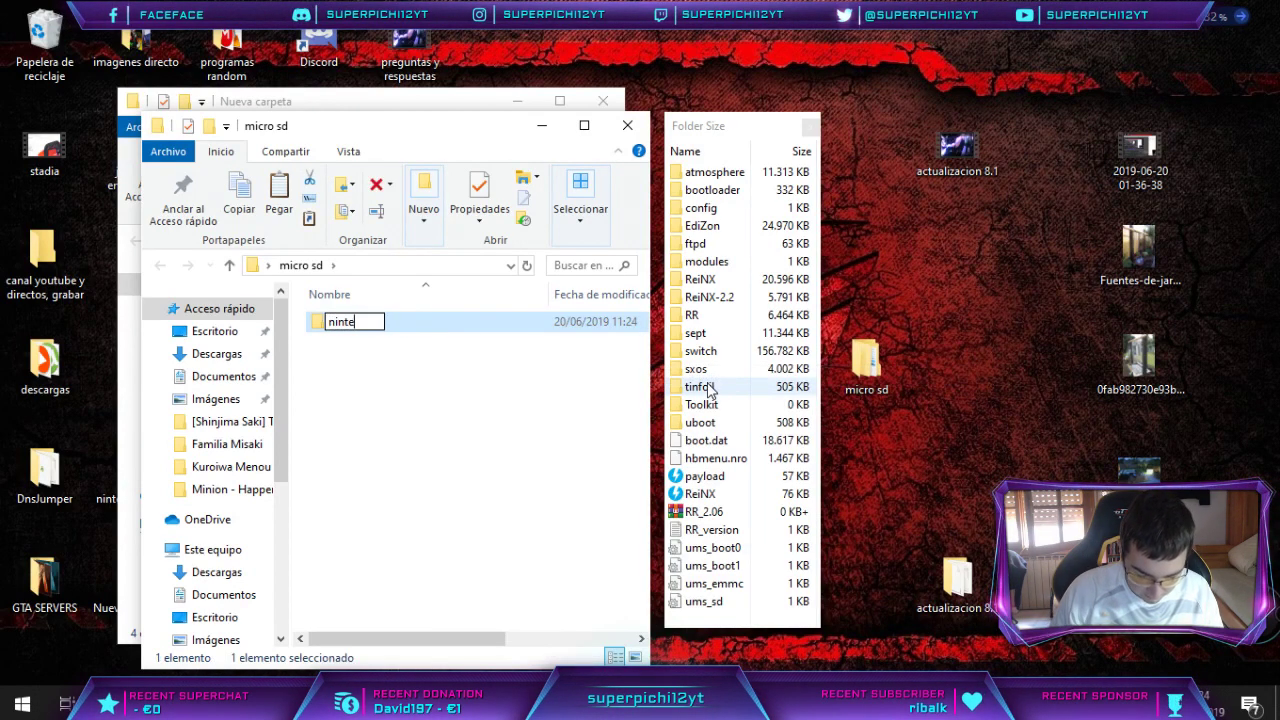
text(ndo)
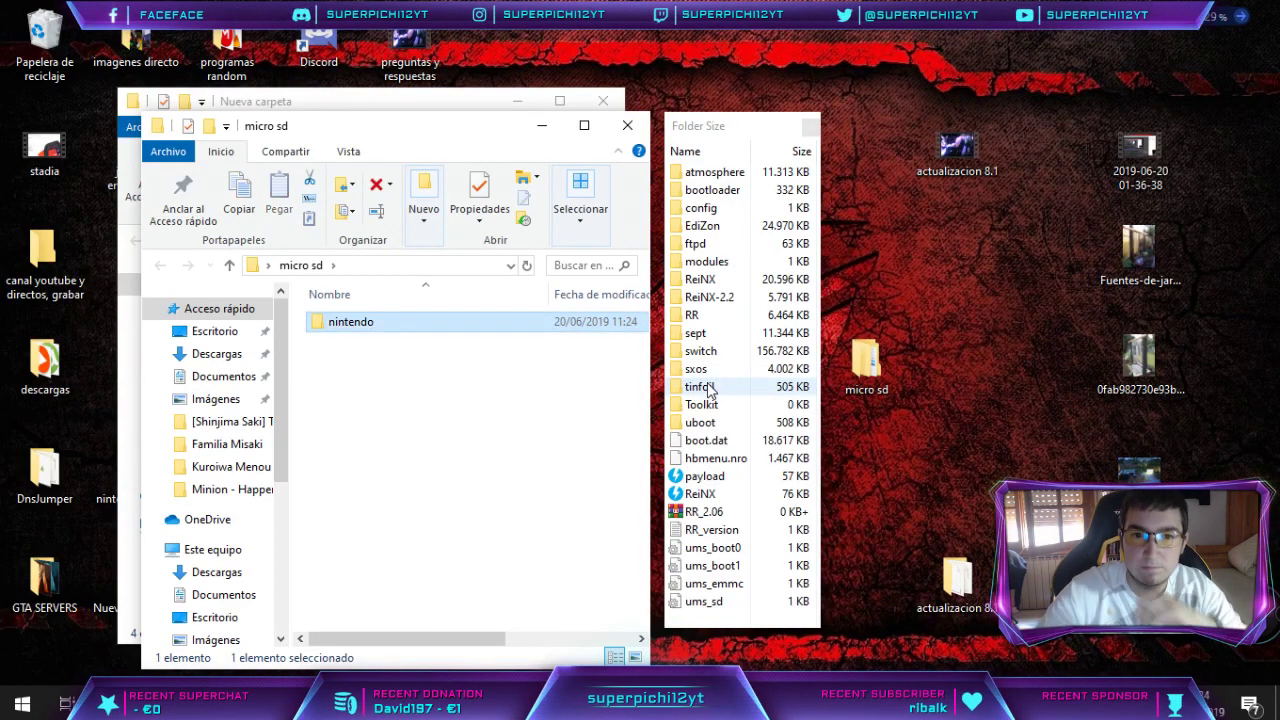
Place the micro sd window beside the Nueva carpeta window so that both folders are accessible
click(447, 133)
drag(447, 133, 975, 112)
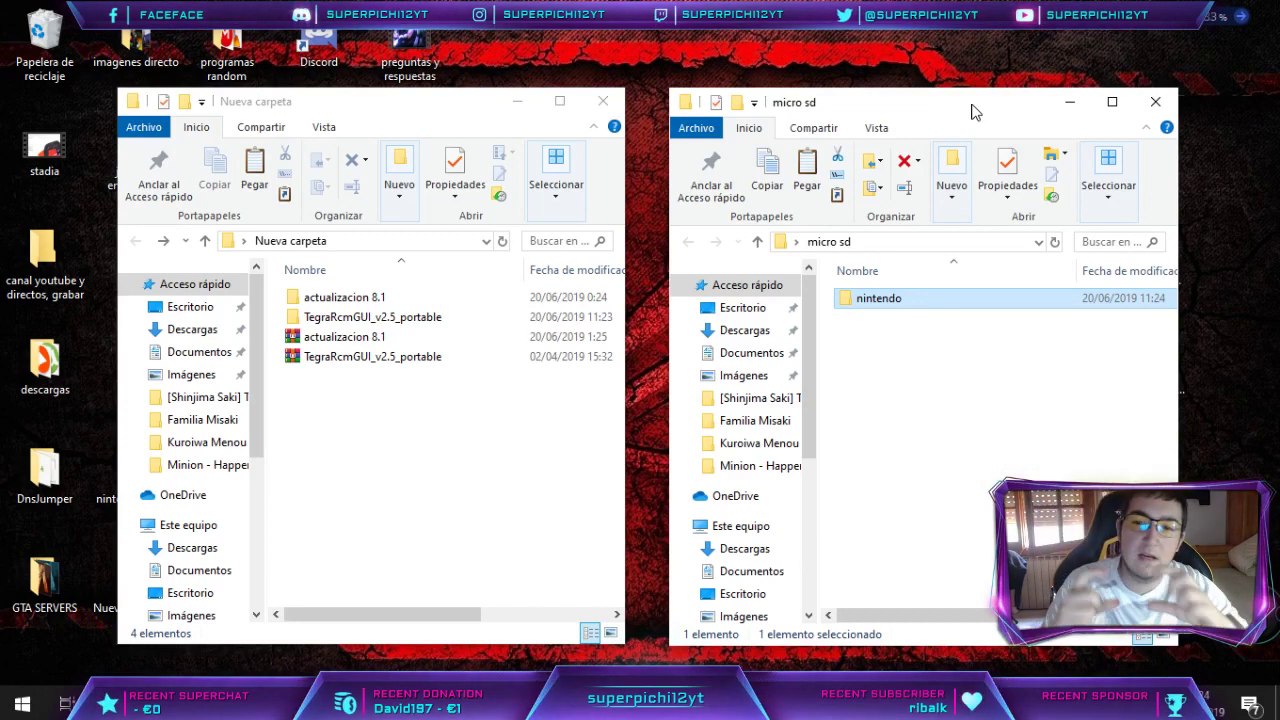
click(953, 587)
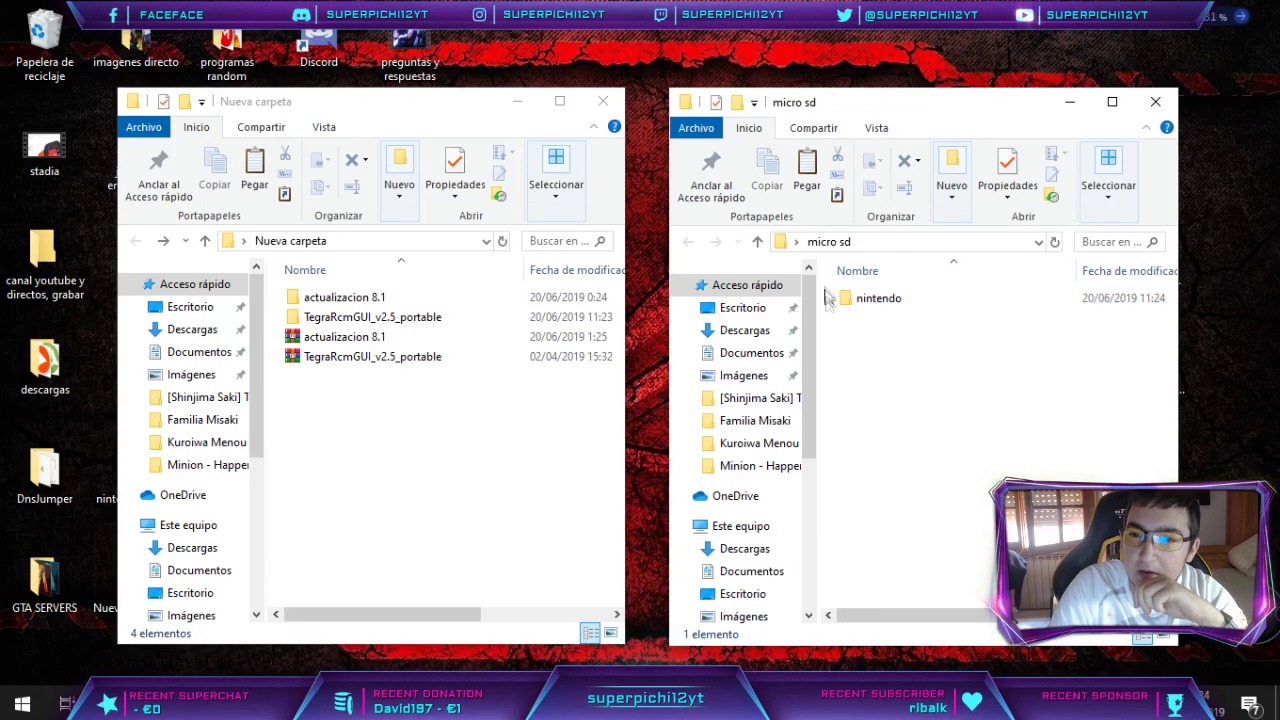
click(500, 540)
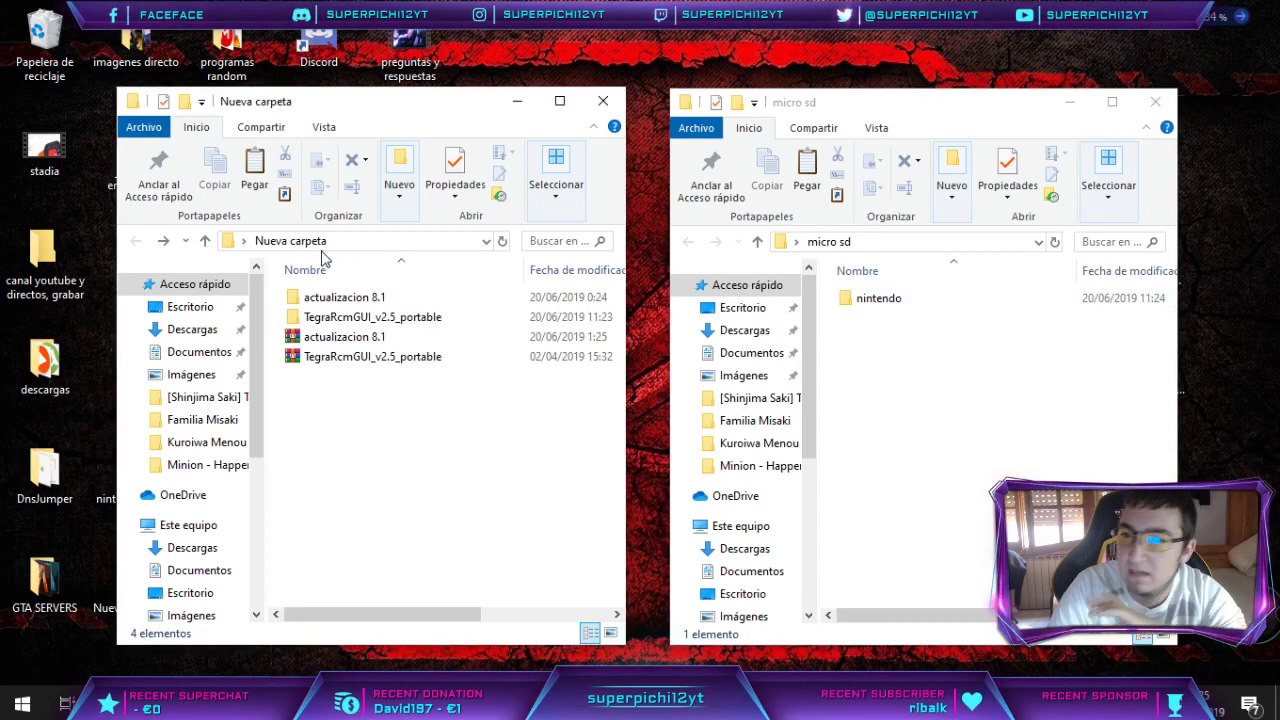
Copy all the contents of the extracted actualizacion 8.1 folder into the micro sd folder
double_click(360, 305)
scroll(310, 435, down, 3)
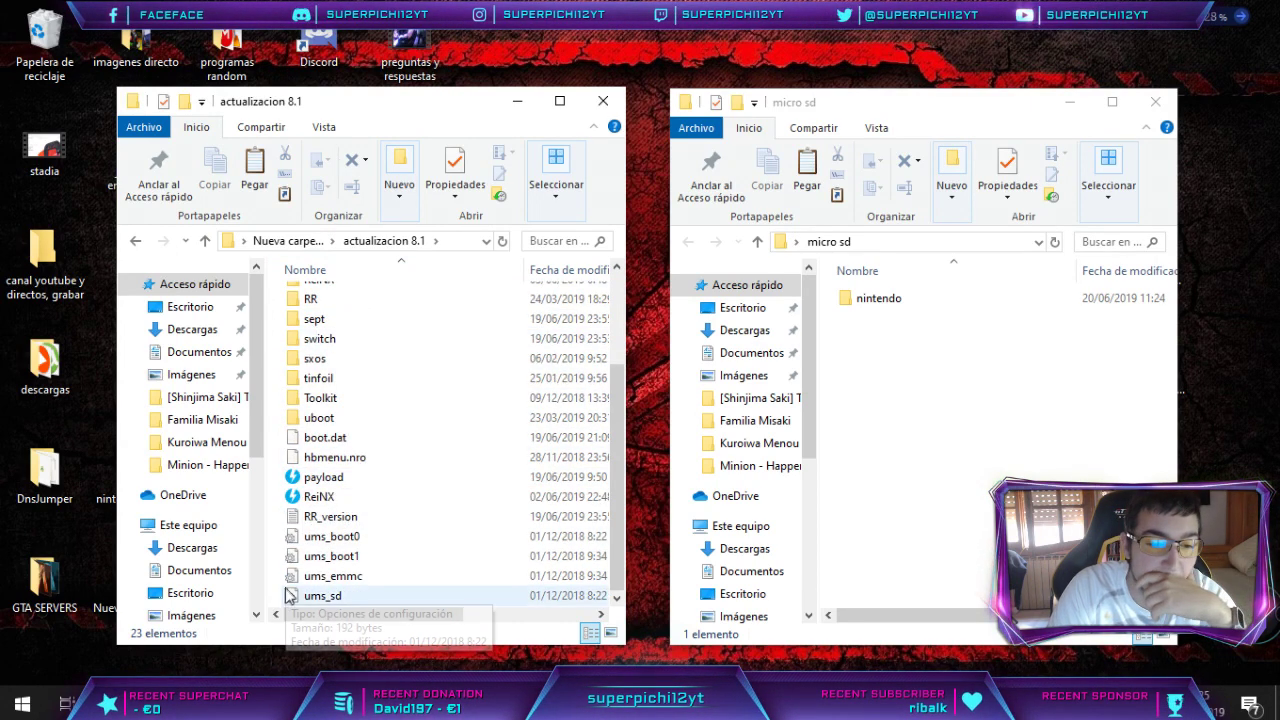
click(320, 596)
key(ctrl+a)
scroll(363, 479, up, 3)
mouse_move(363, 479)
mouse_down()
mouse_move(625, 420)
mouse_move(386, 477)
mouse_up()
right_click(386, 477)
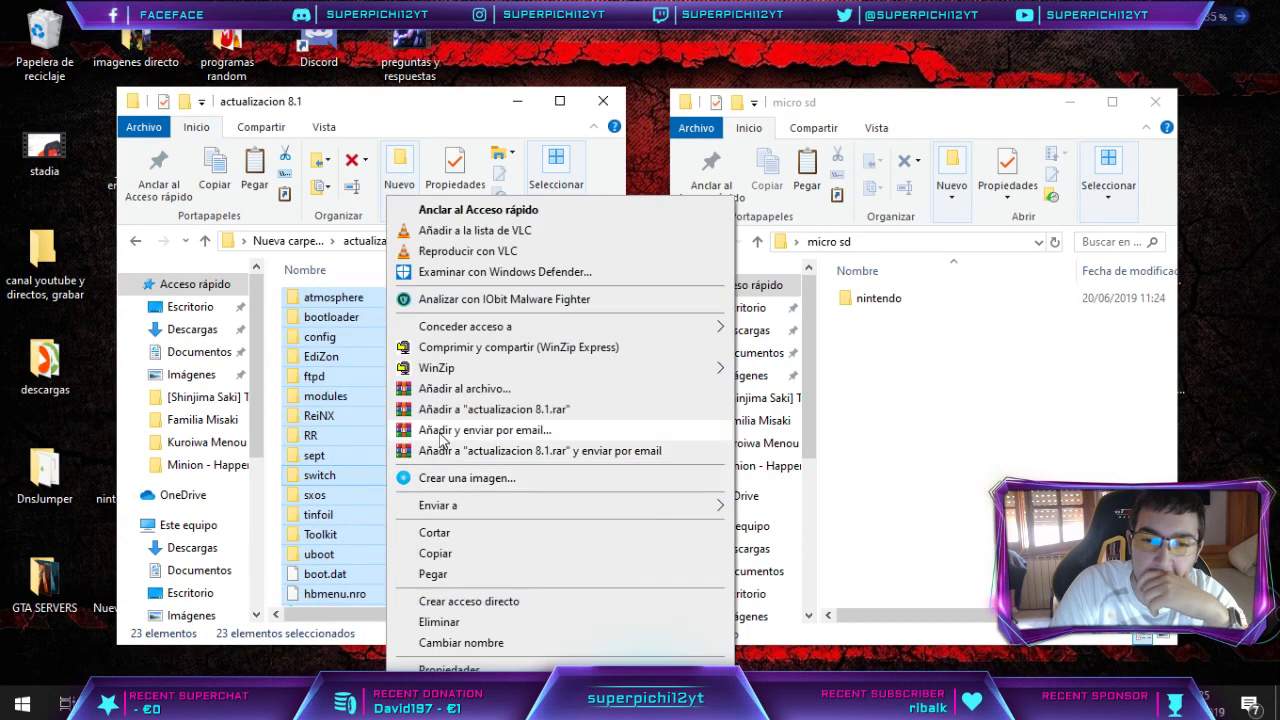
click(447, 563)
right_click(949, 521)
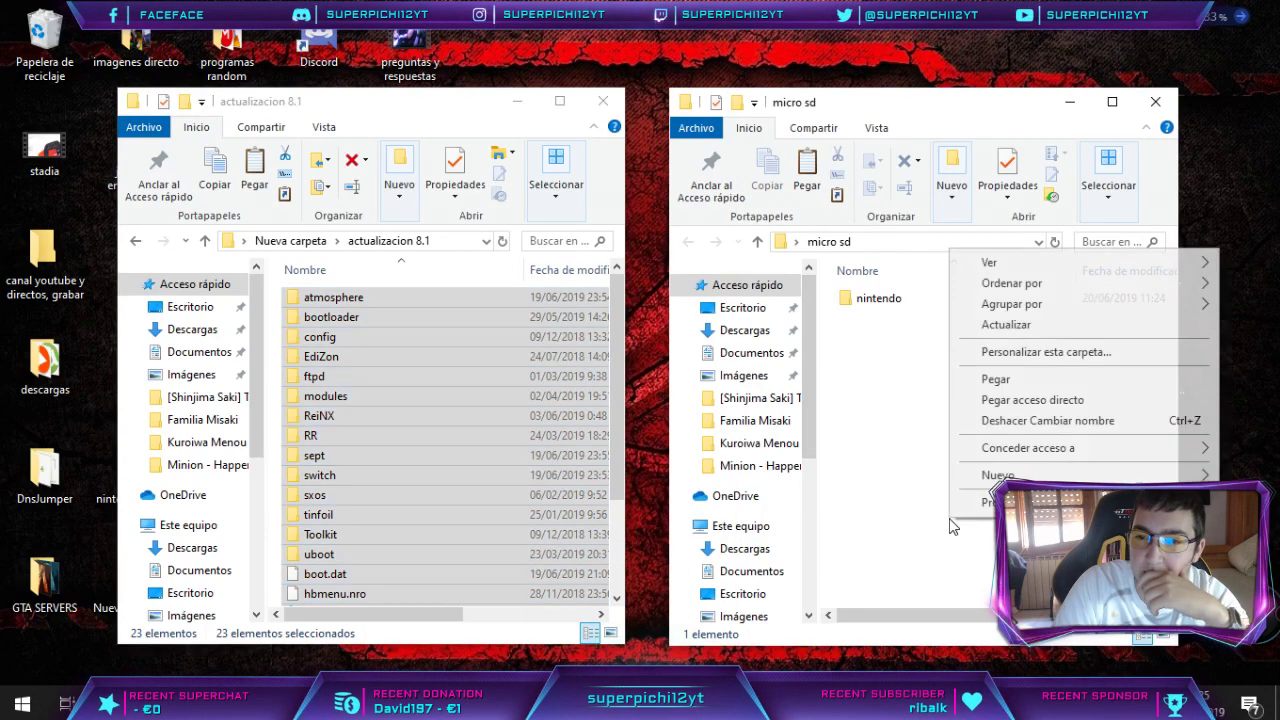
click(1005, 386)
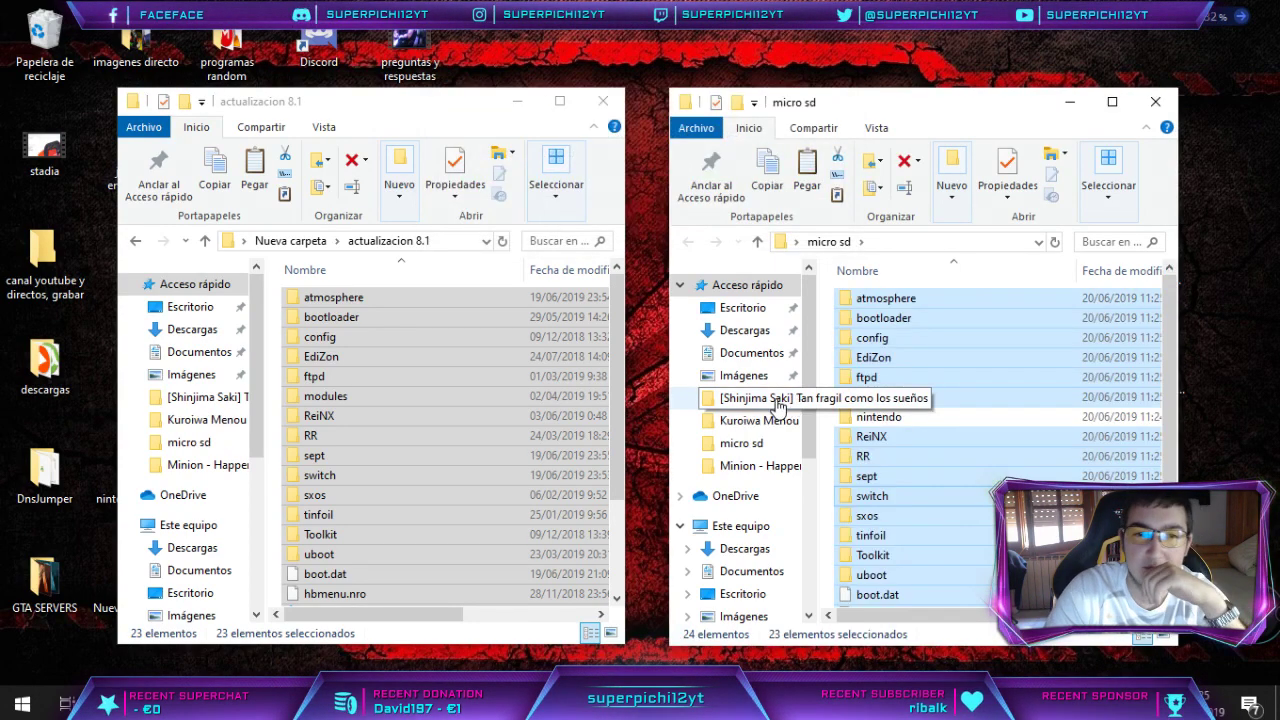
Return to Nueva carpeta, close the micro sd window and bring up the list of devices that can be ejected safely
click(273, 354)
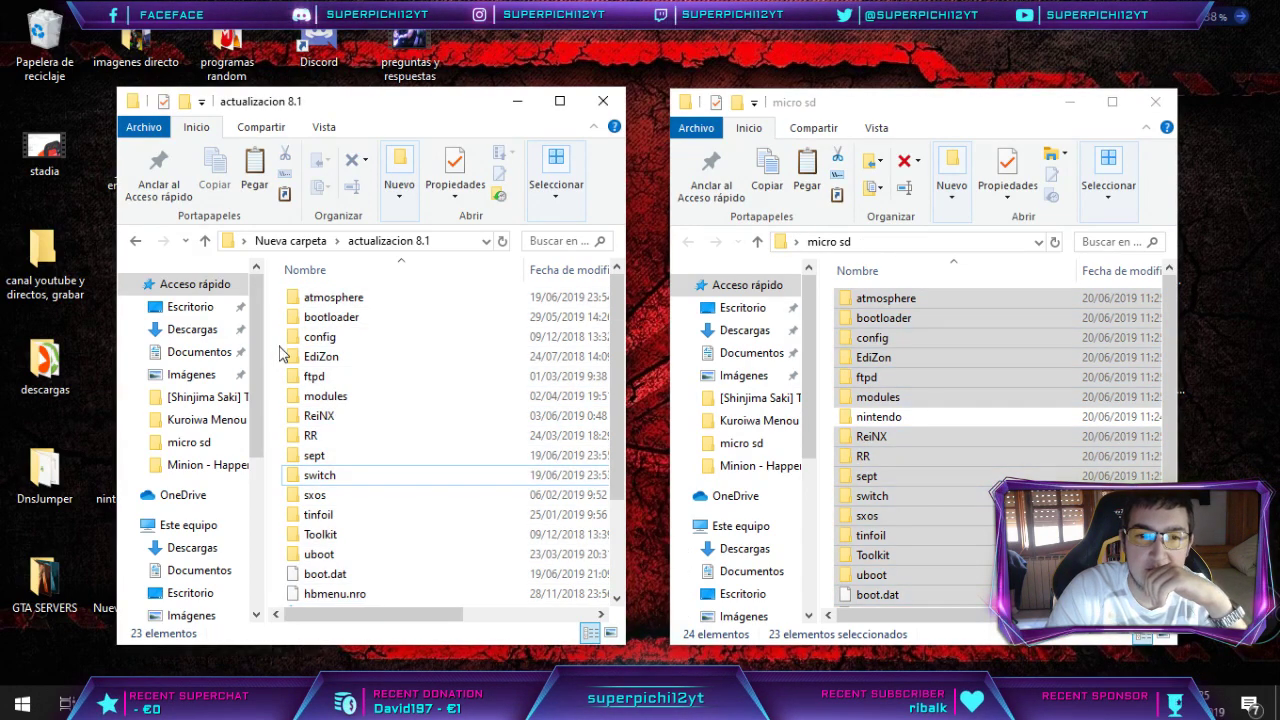
key(BackSpace)
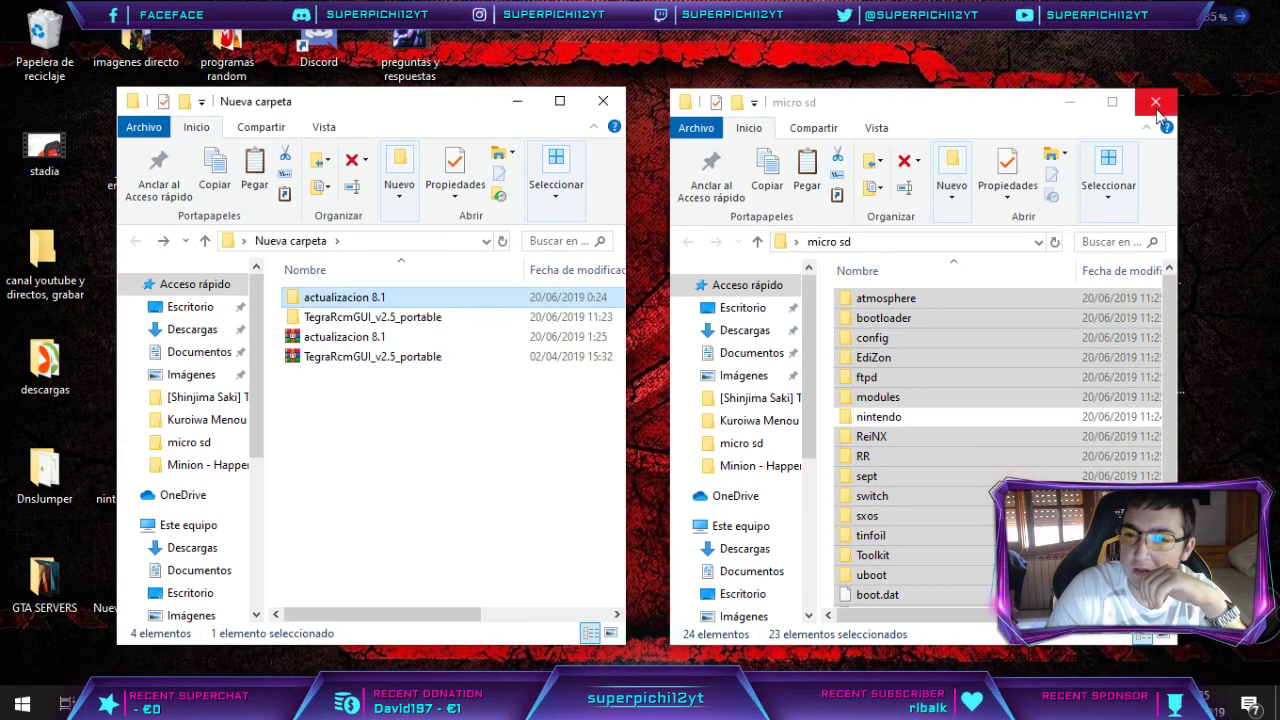
click(1156, 104)
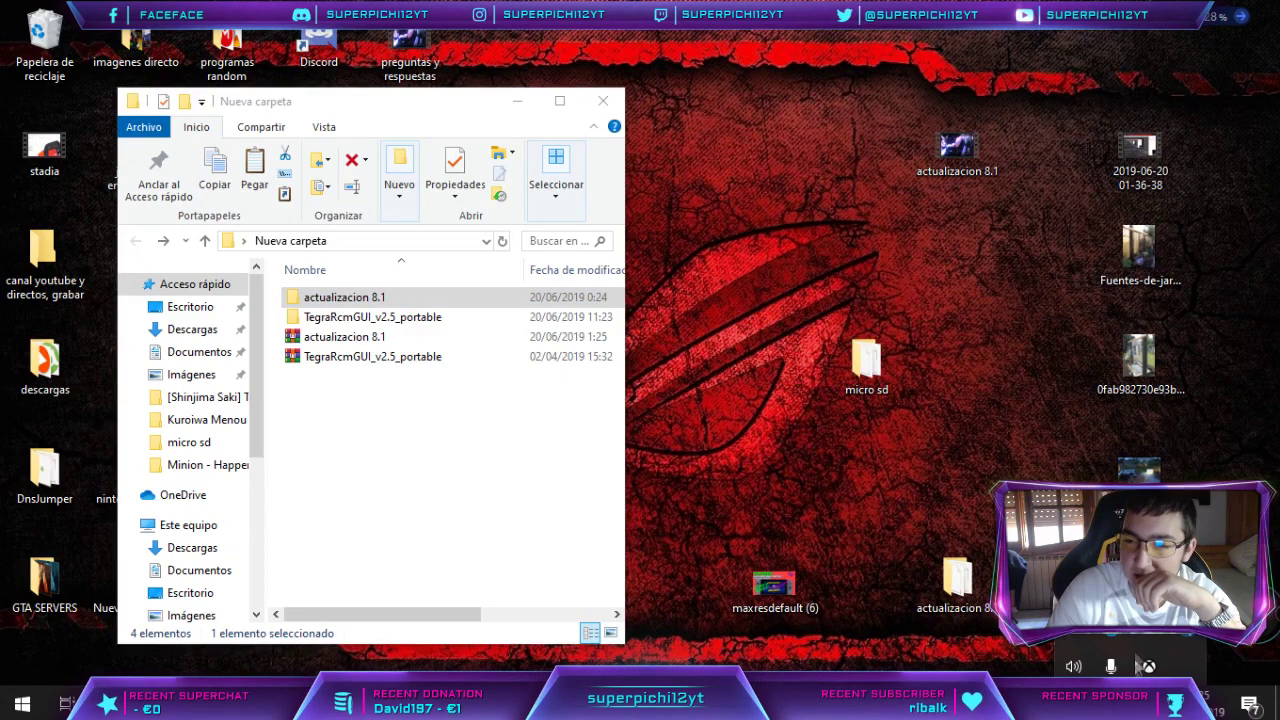
click(1110, 625)
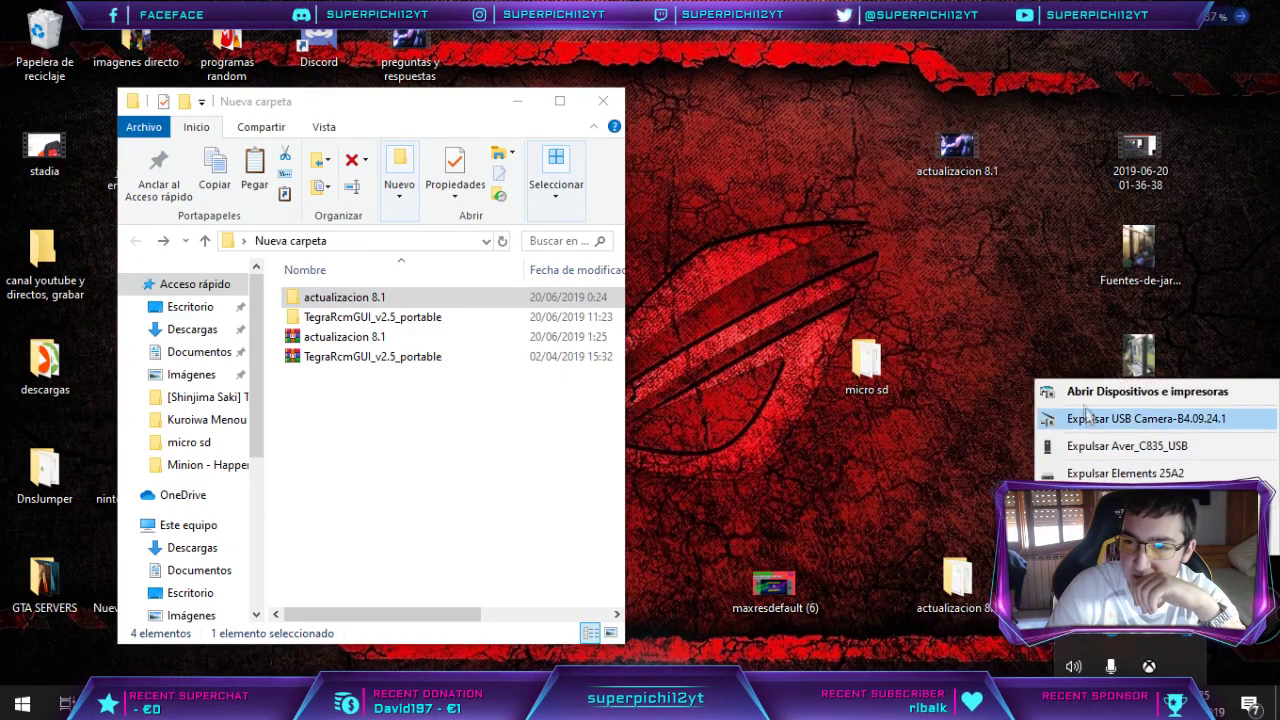
click(1040, 472)
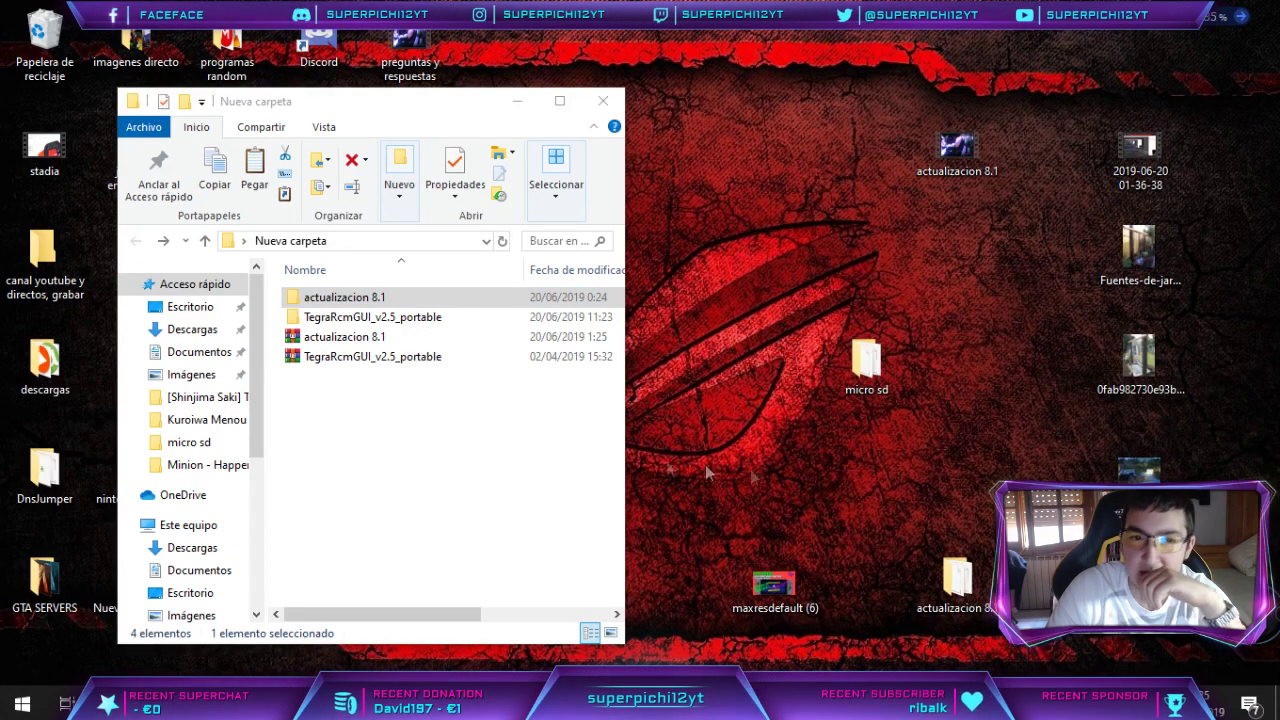
Launch TegraRcmGUI from the TegraRcmGUI_v2.5_portable folder
click(395, 320)
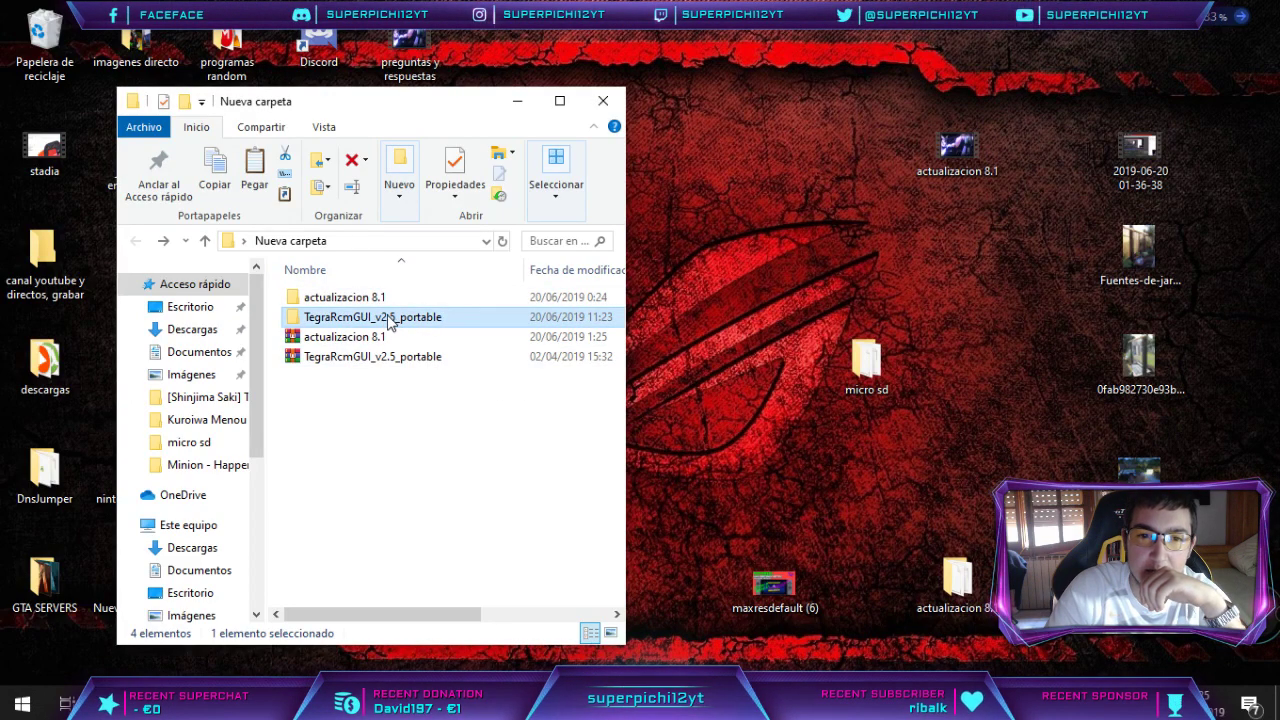
double_click(390, 318)
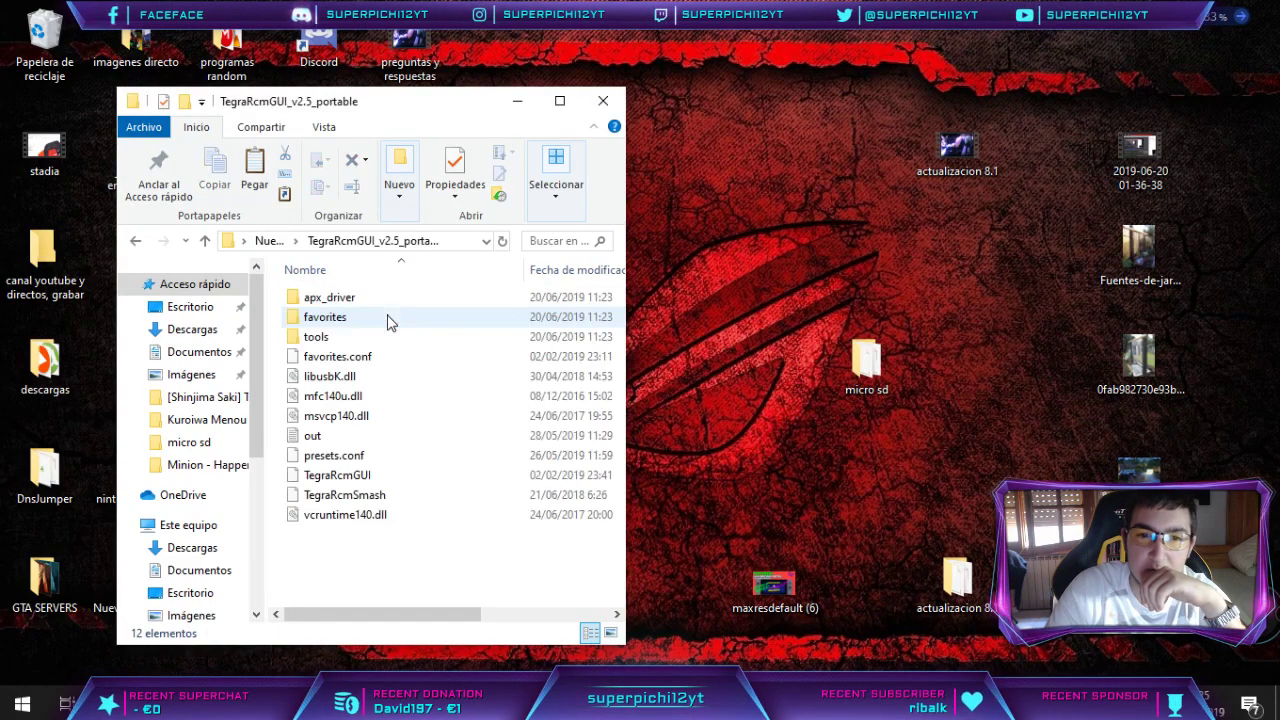
double_click(344, 484)
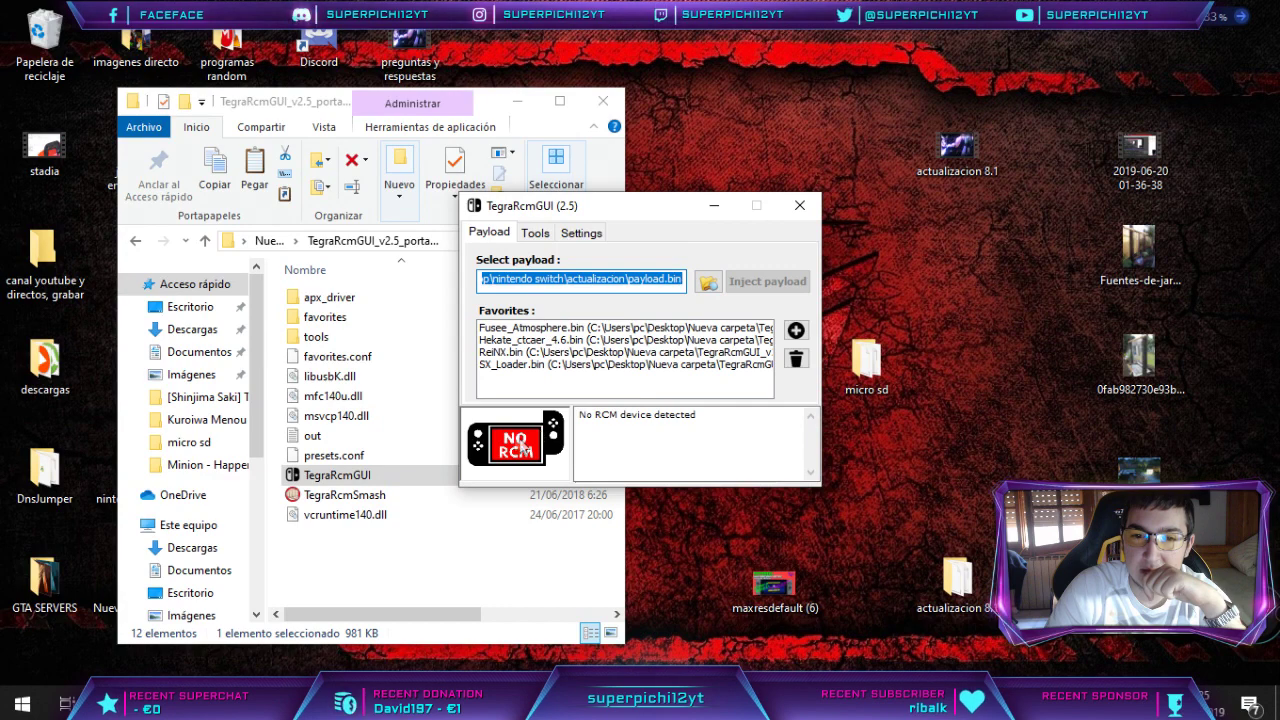
Select the payload BIN file from the desktop's Nueva carpeta > actualizacion 8.1 folder as the payload to inject
click(709, 284)
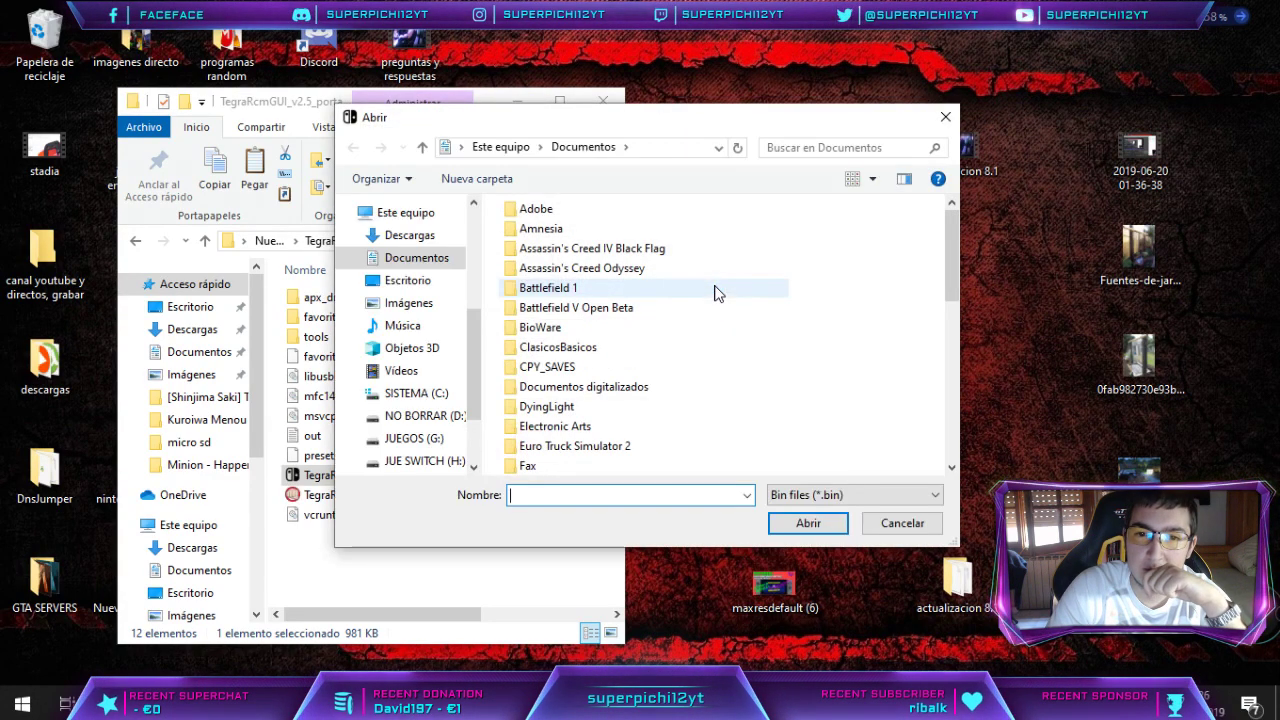
scroll(680, 294, down, 8)
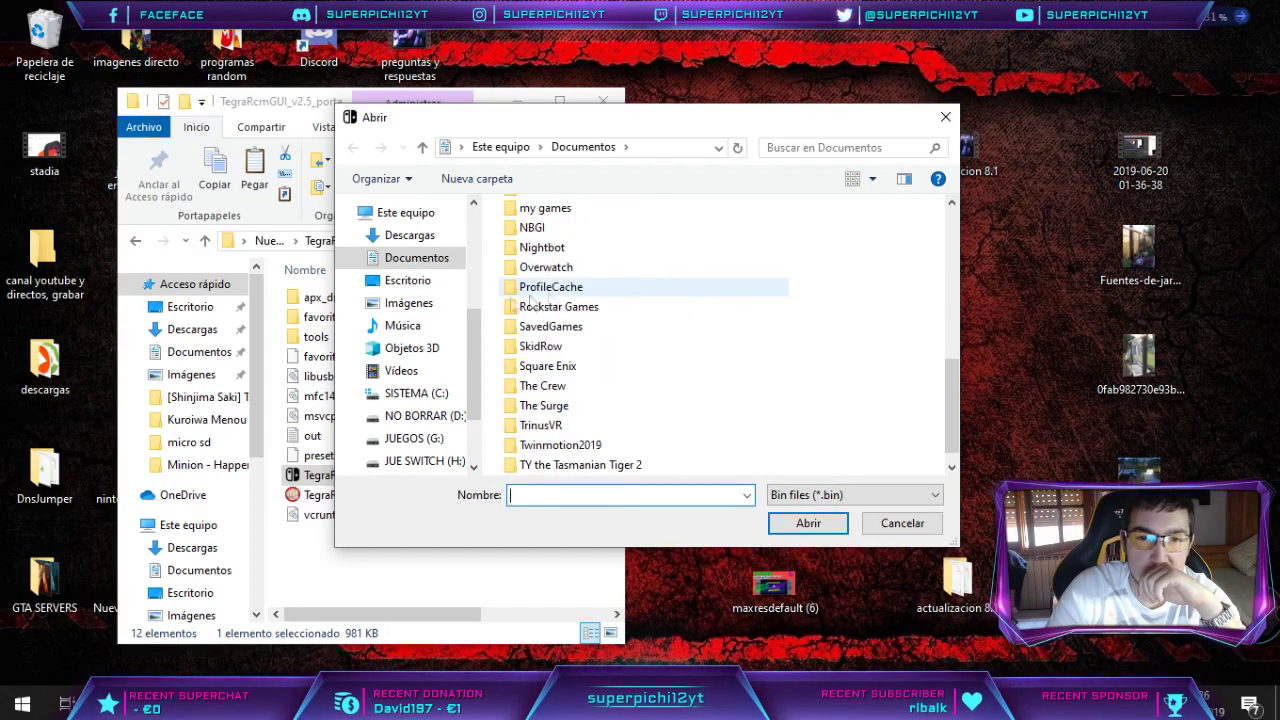
click(395, 287)
scroll(610, 318, down, 3)
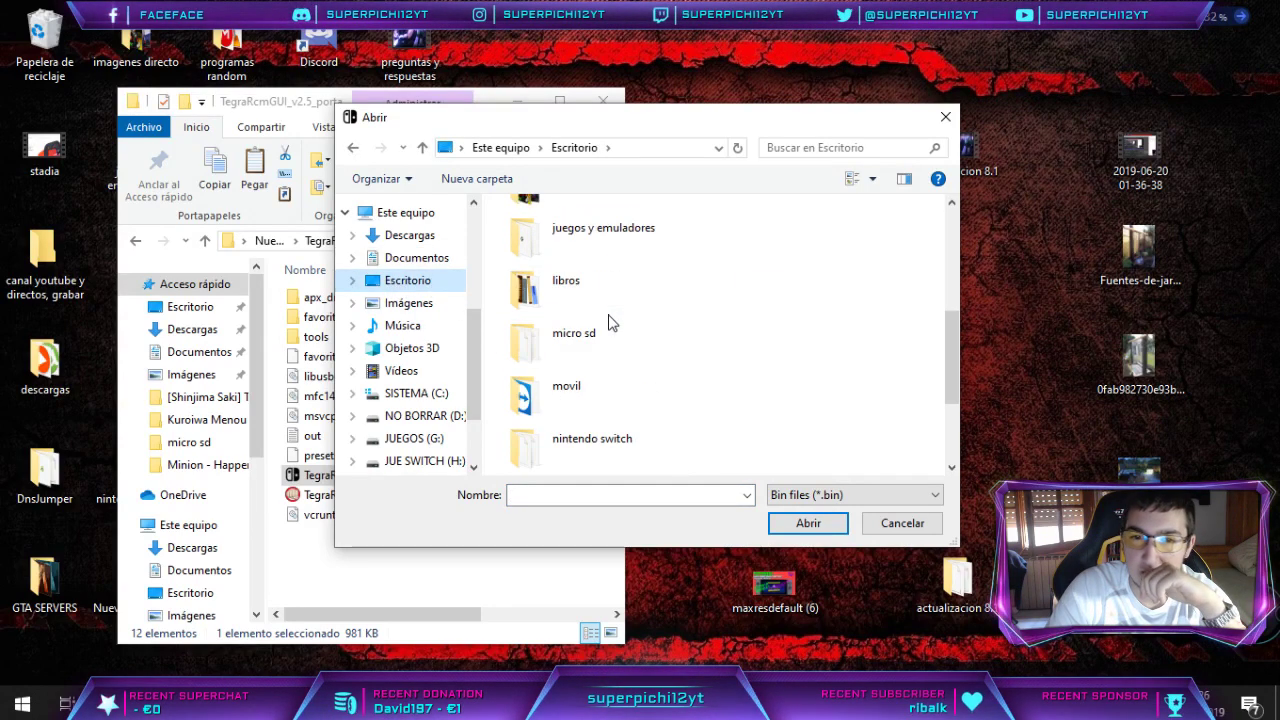
scroll(613, 322, down, 3)
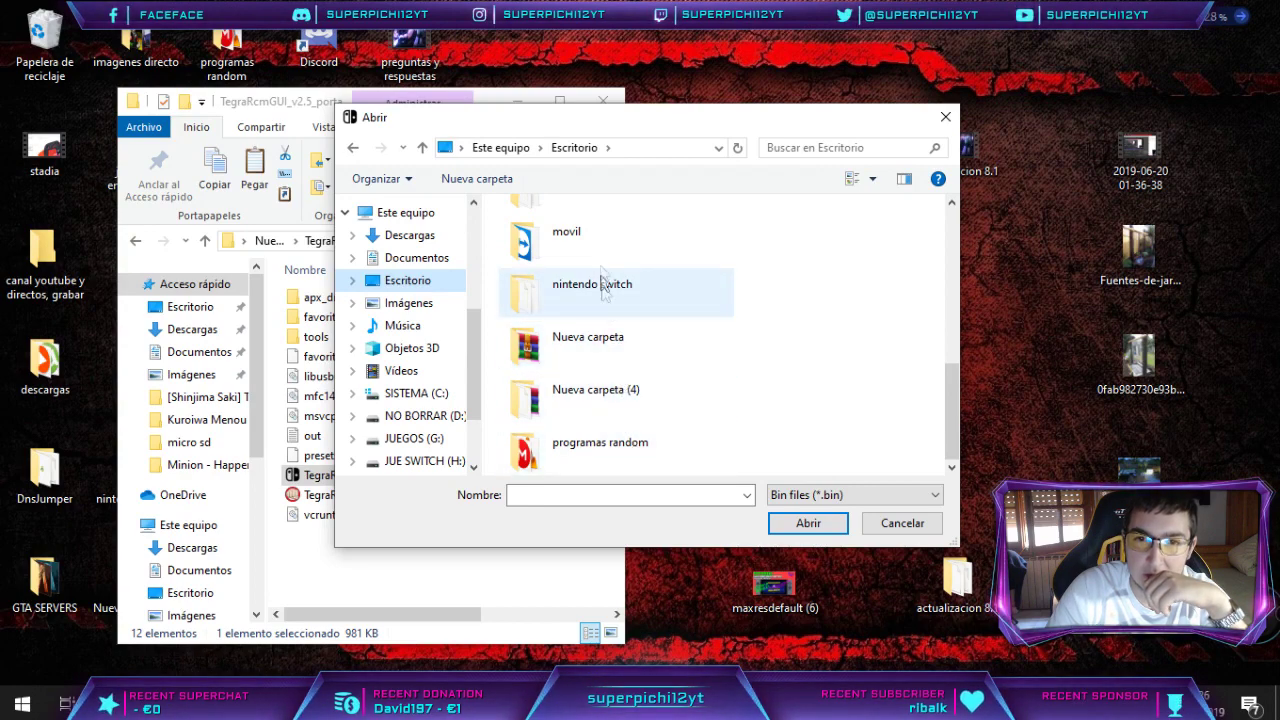
double_click(620, 395)
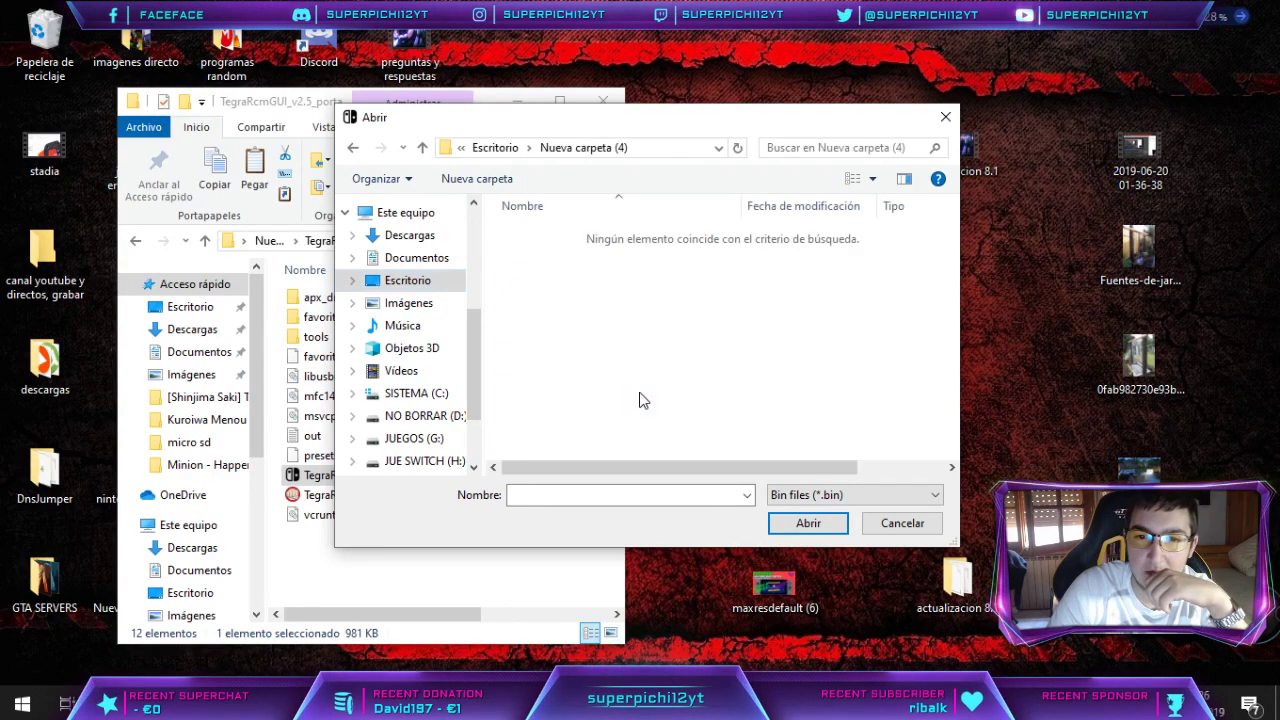
key(alt+Left)
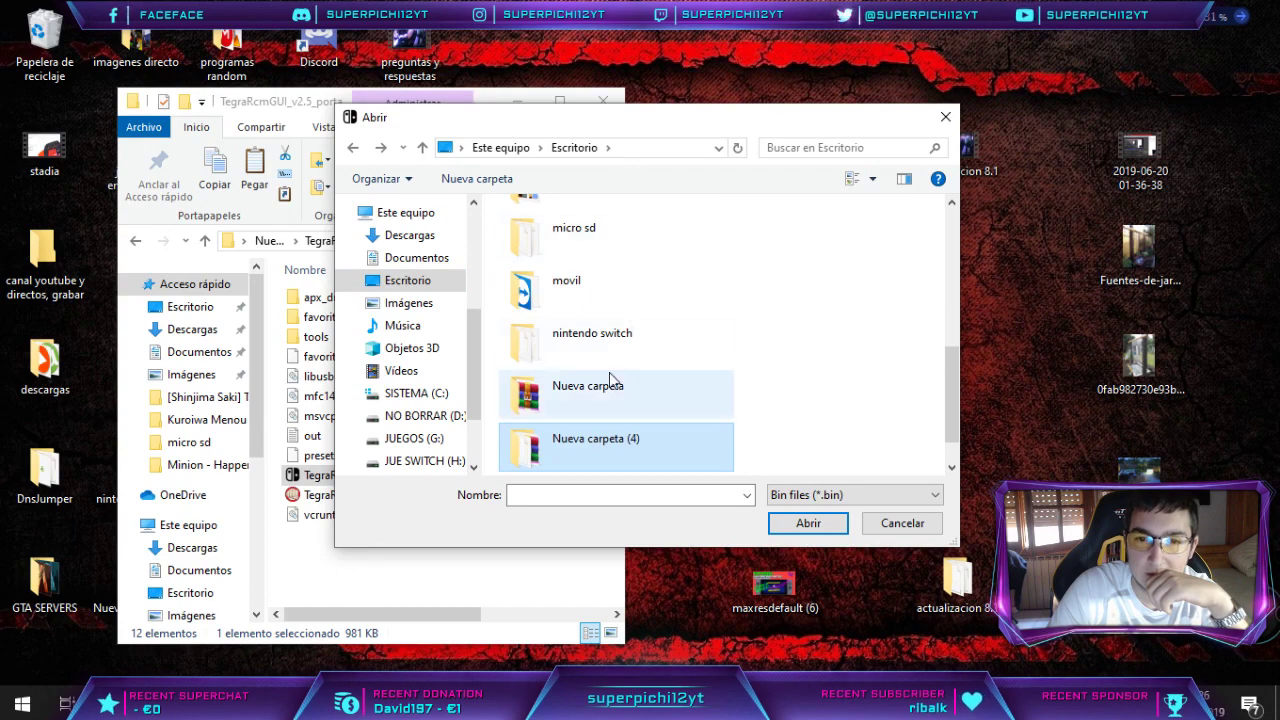
double_click(610, 388)
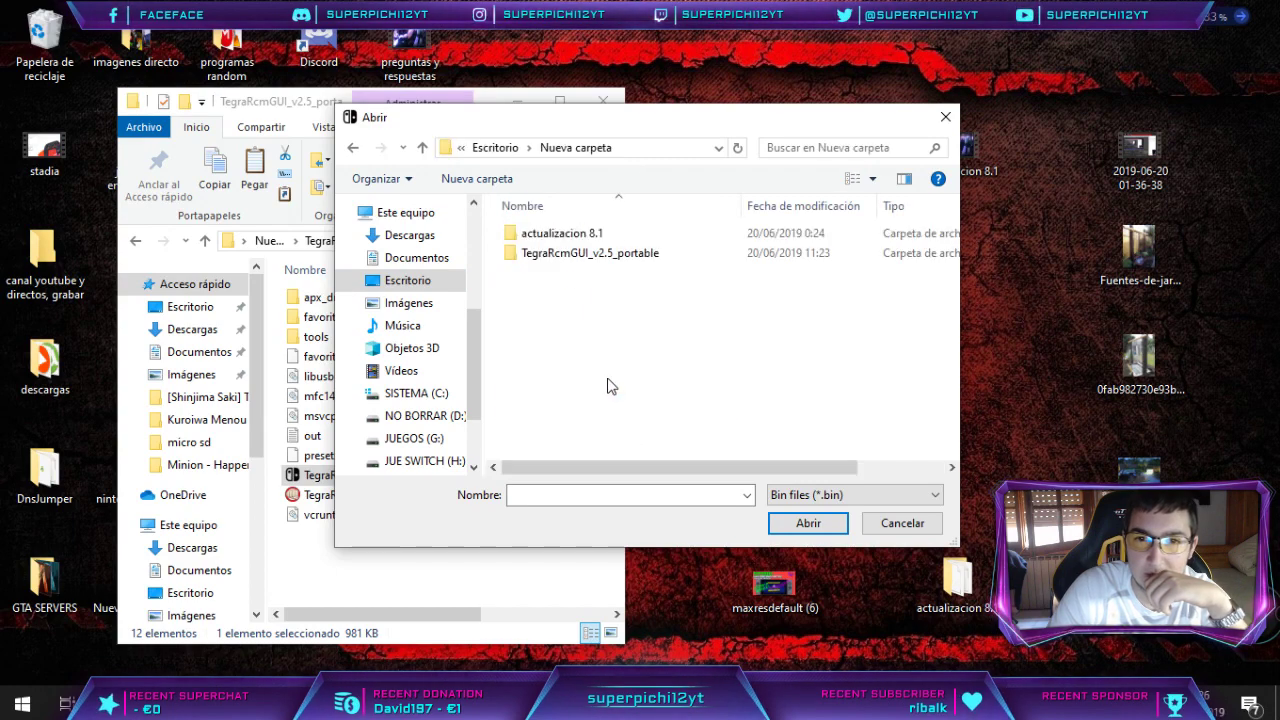
double_click(575, 234)
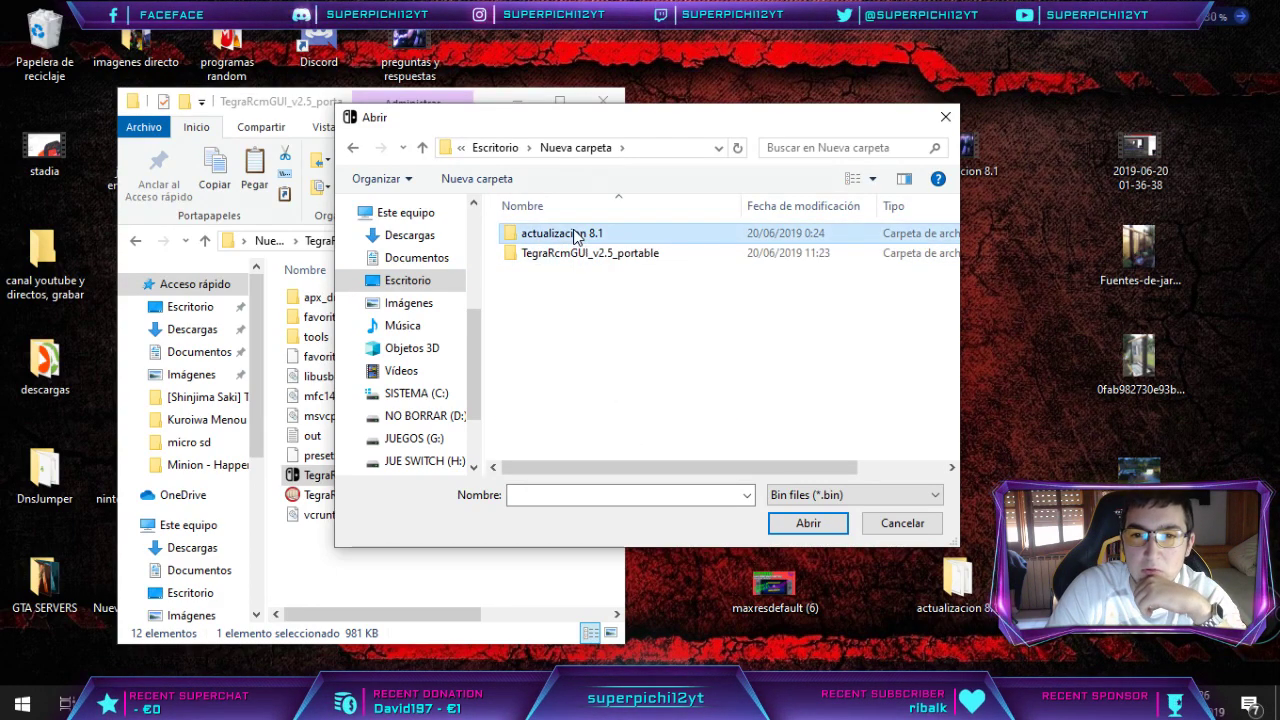
scroll(576, 236, down, 2)
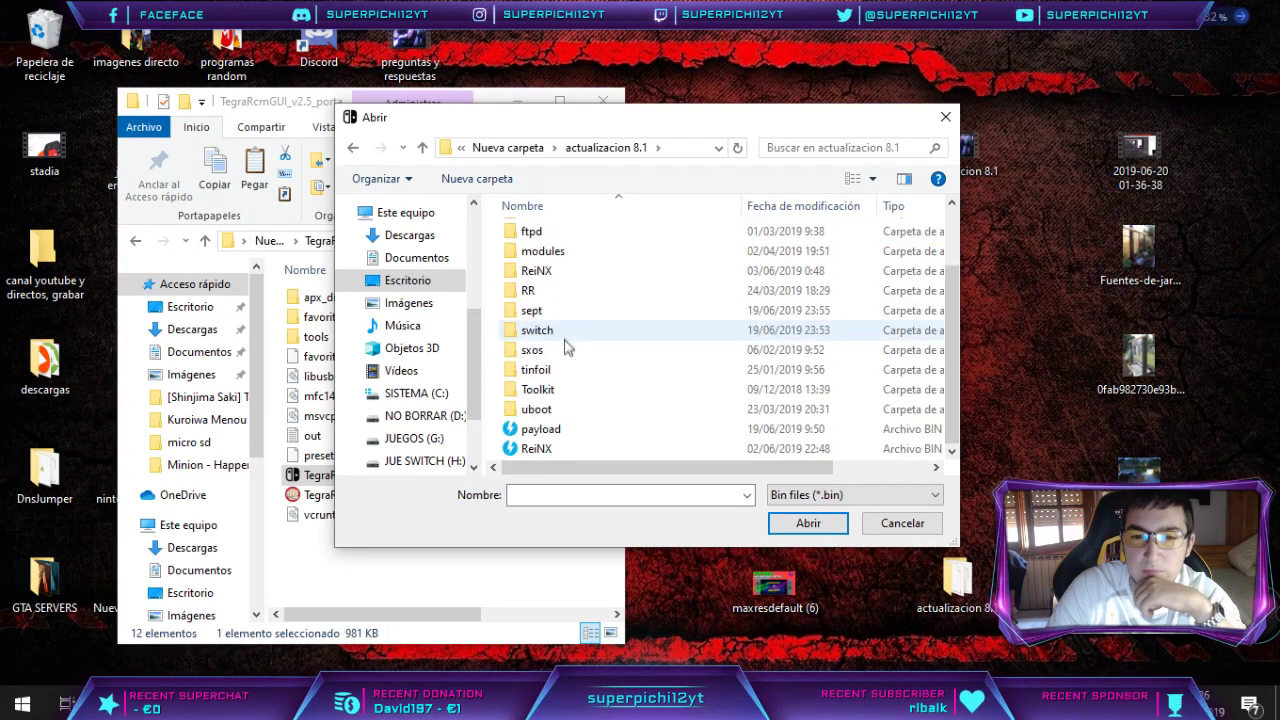
click(545, 430)
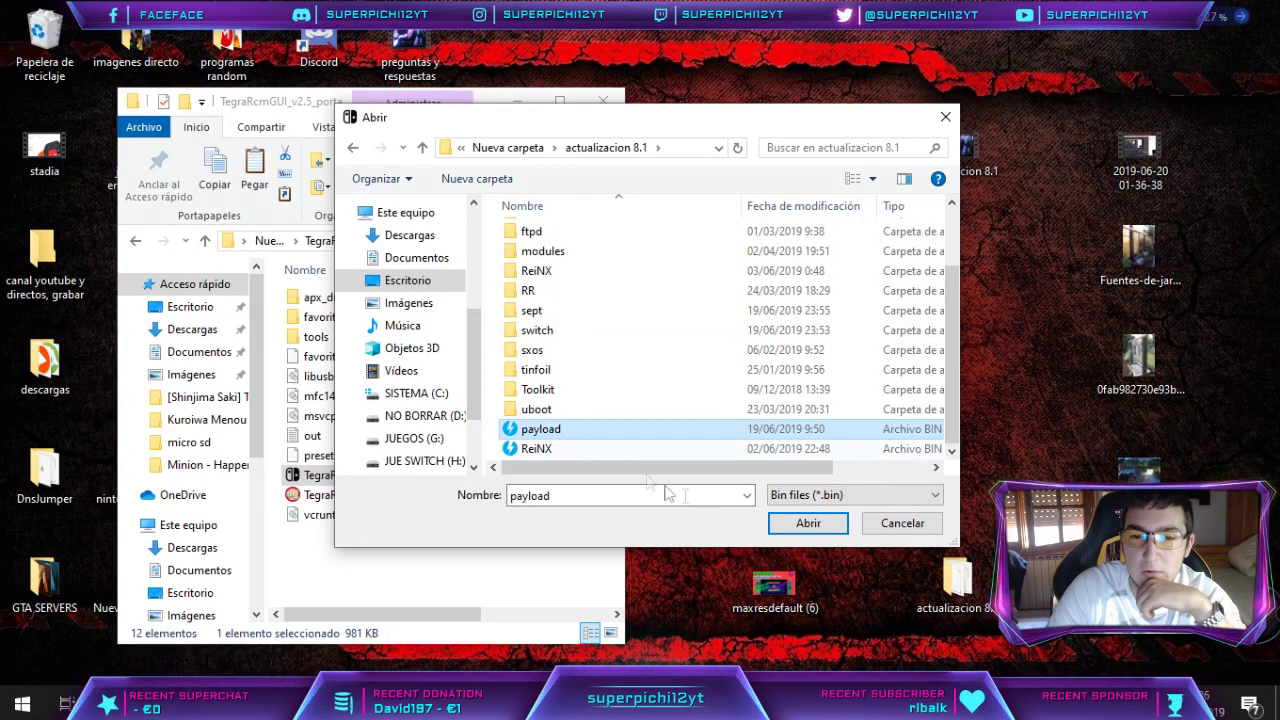
click(808, 523)
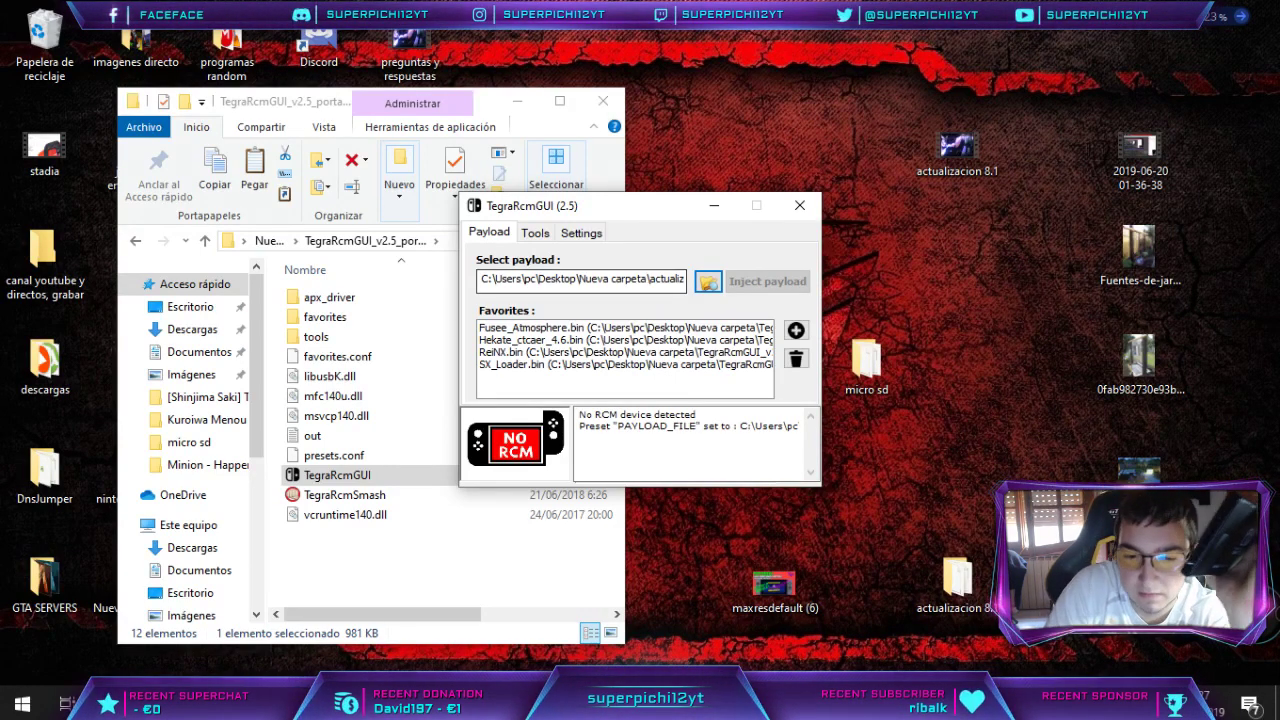
key(alt+Tab)
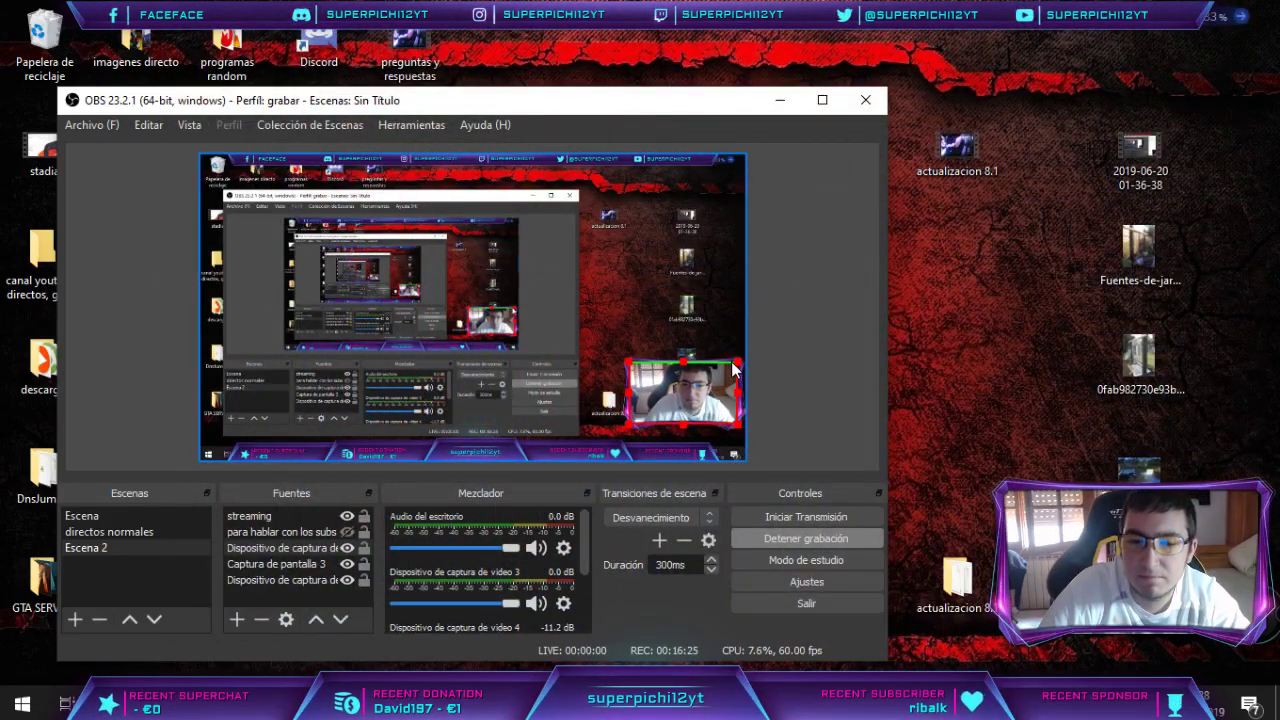
click(779, 101)
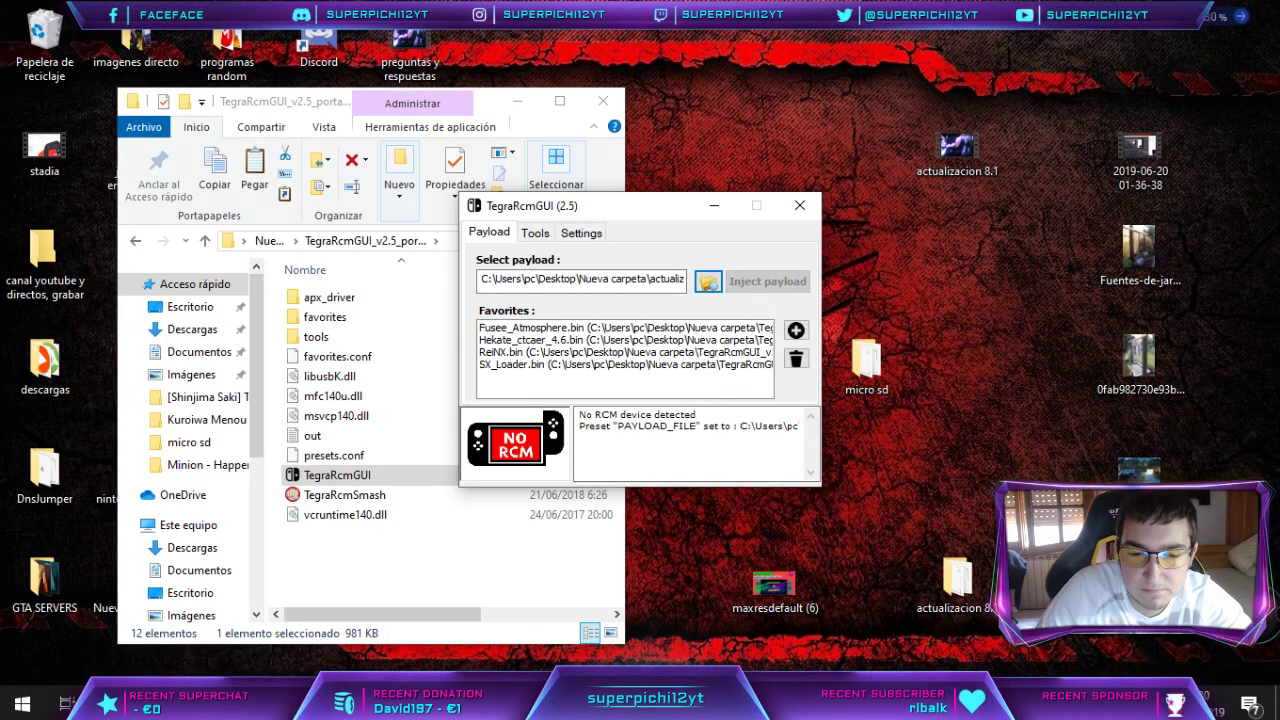
Open Álbum from the Nintendo Switch home screen and go to the homebrew list in the SX OS menu
mouse_move(438, 705)
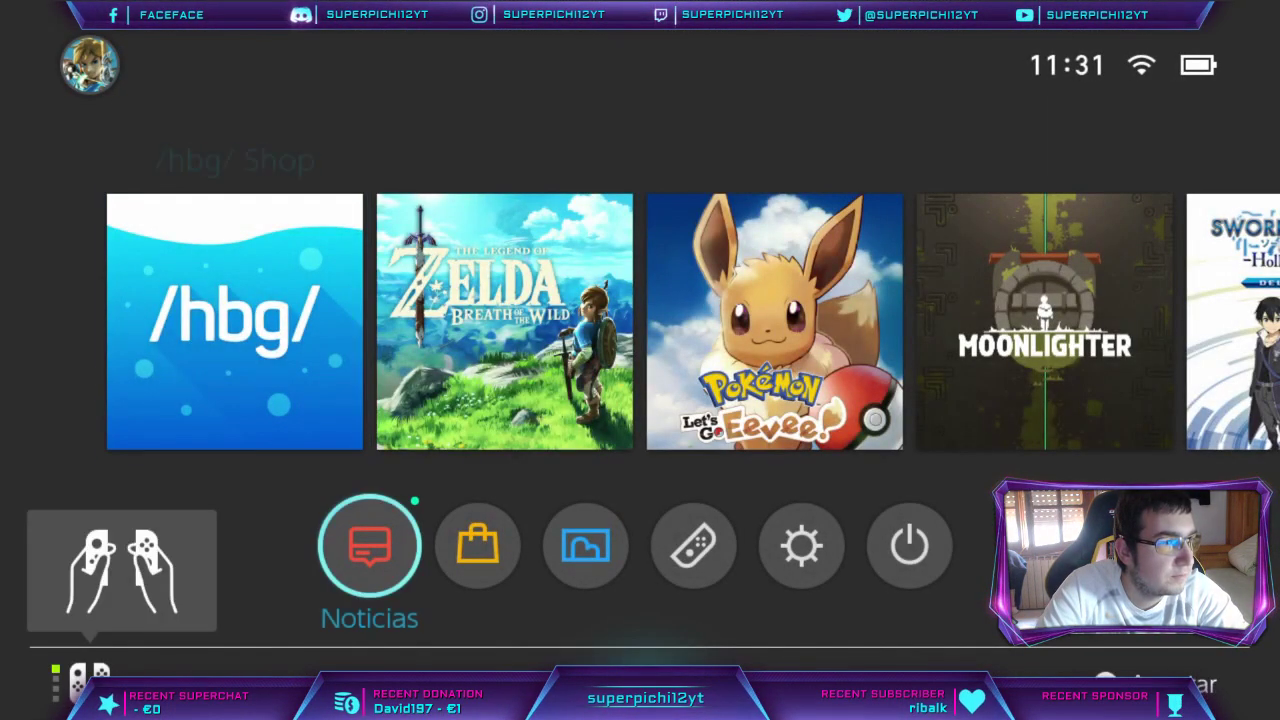
key(Right)
key(Right)
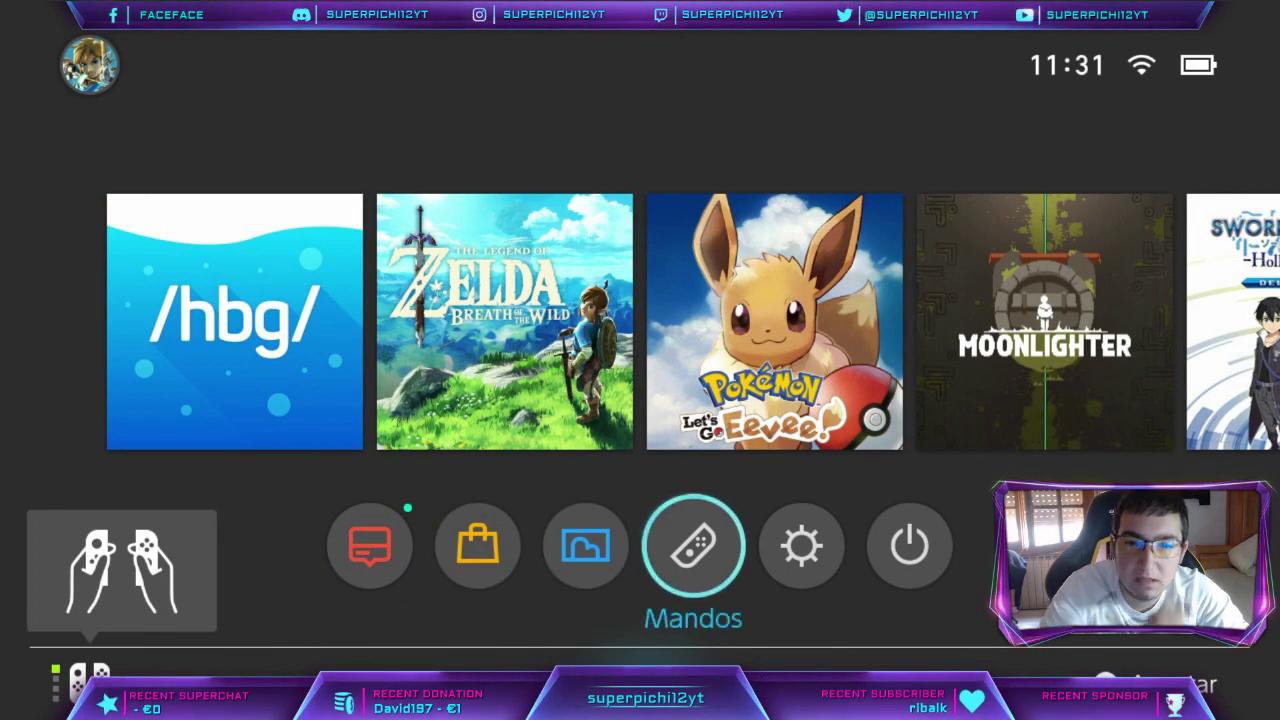
key(Left)
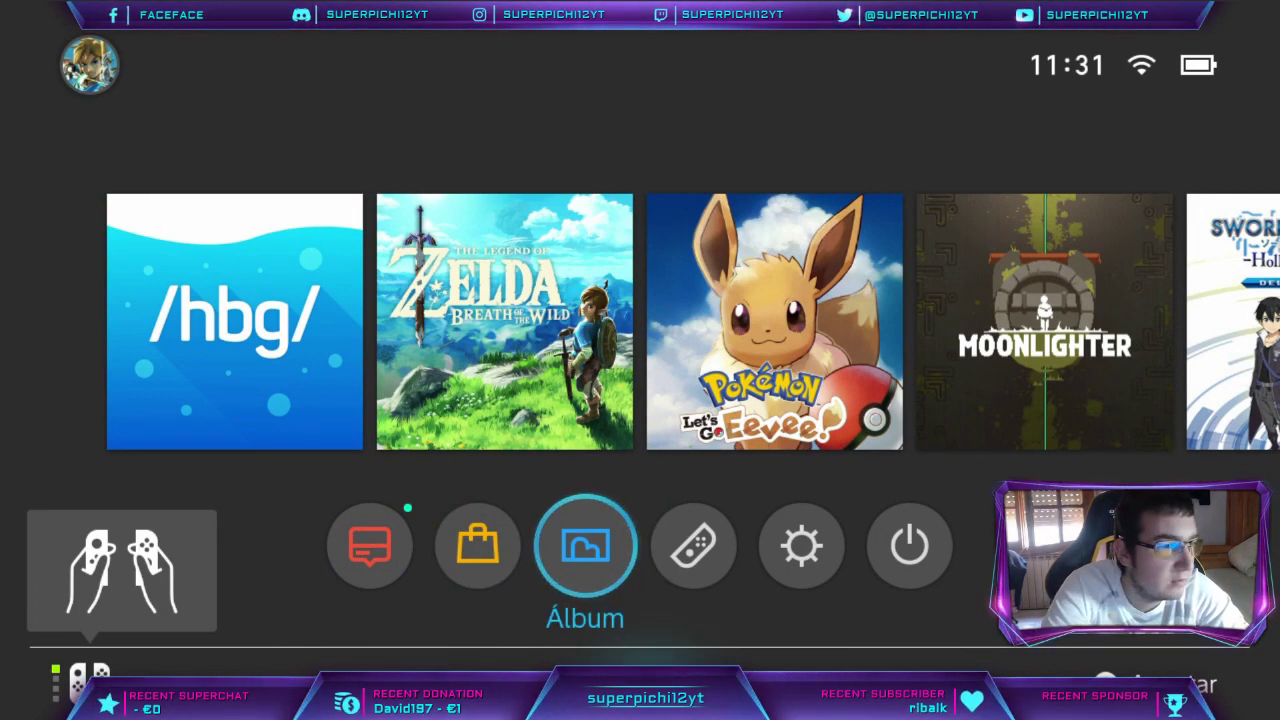
key(Return)
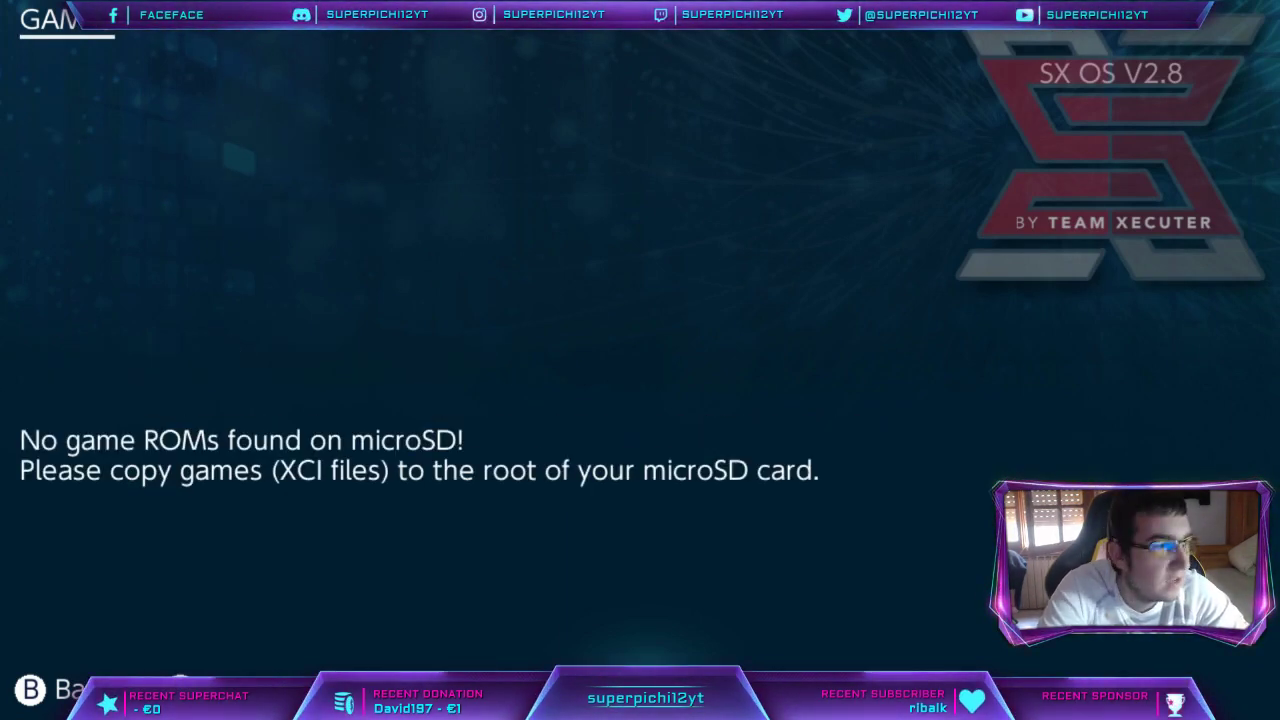
key(Right)
key(Right)
key(Right)
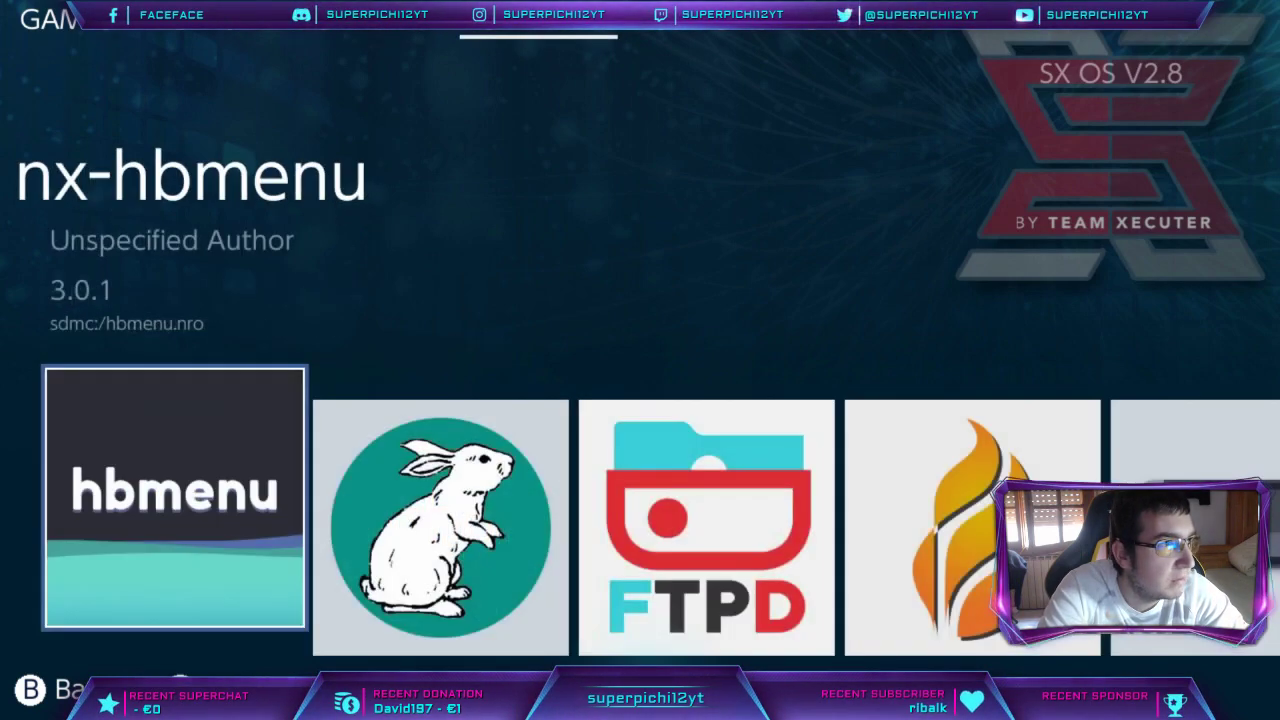
Look through the homebrew applications in the SX OS menu, from nx-hbmenu up to Lithium
key(Right)
key(Right)
key(Right)
key(Right)
key(Right)
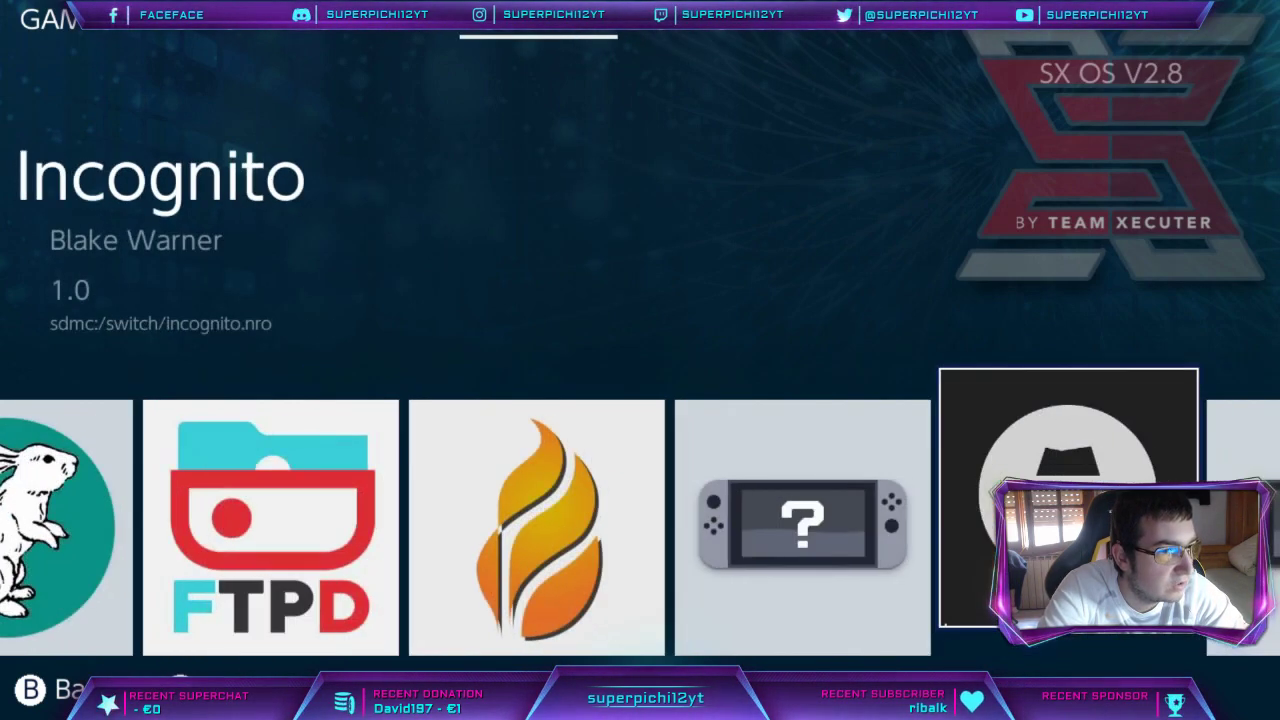
key(Left)
key(Left)
key(Left)
key(Left)
key(Left)
key(Right)
key(Right)
key(Right)
key(Right)
key(Right)
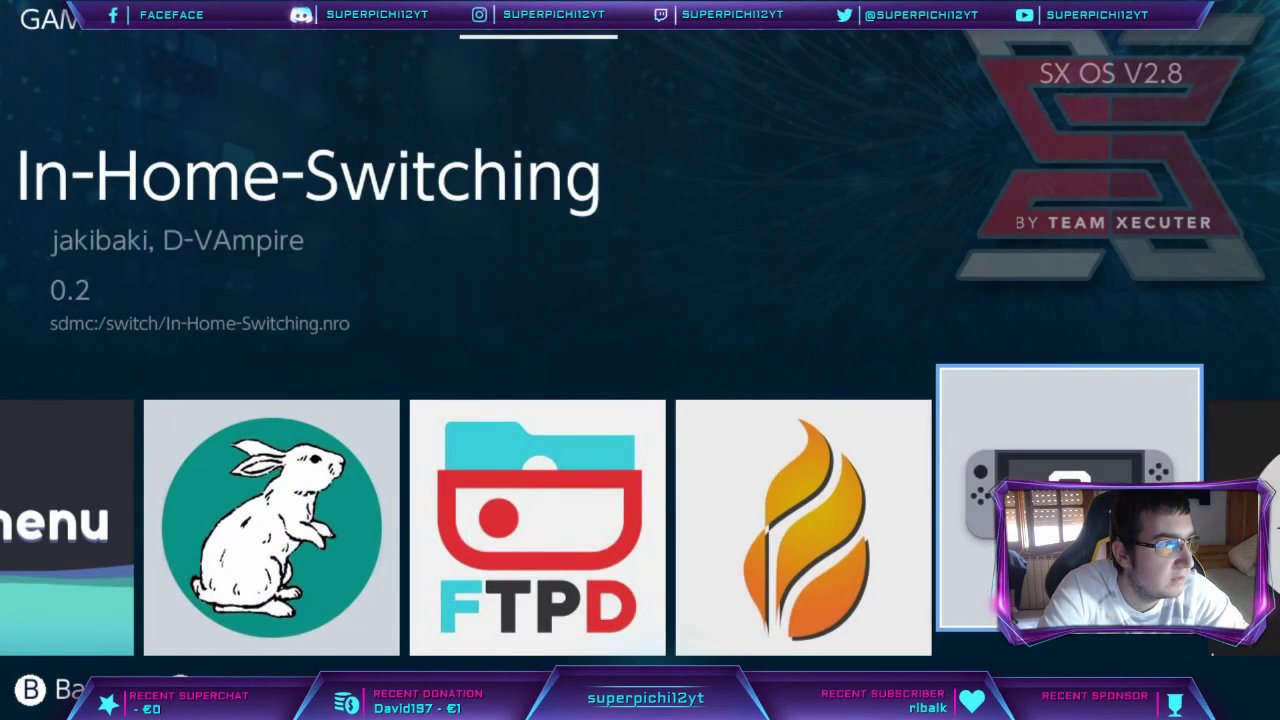
key(Right)
key(Right)
key(Right)
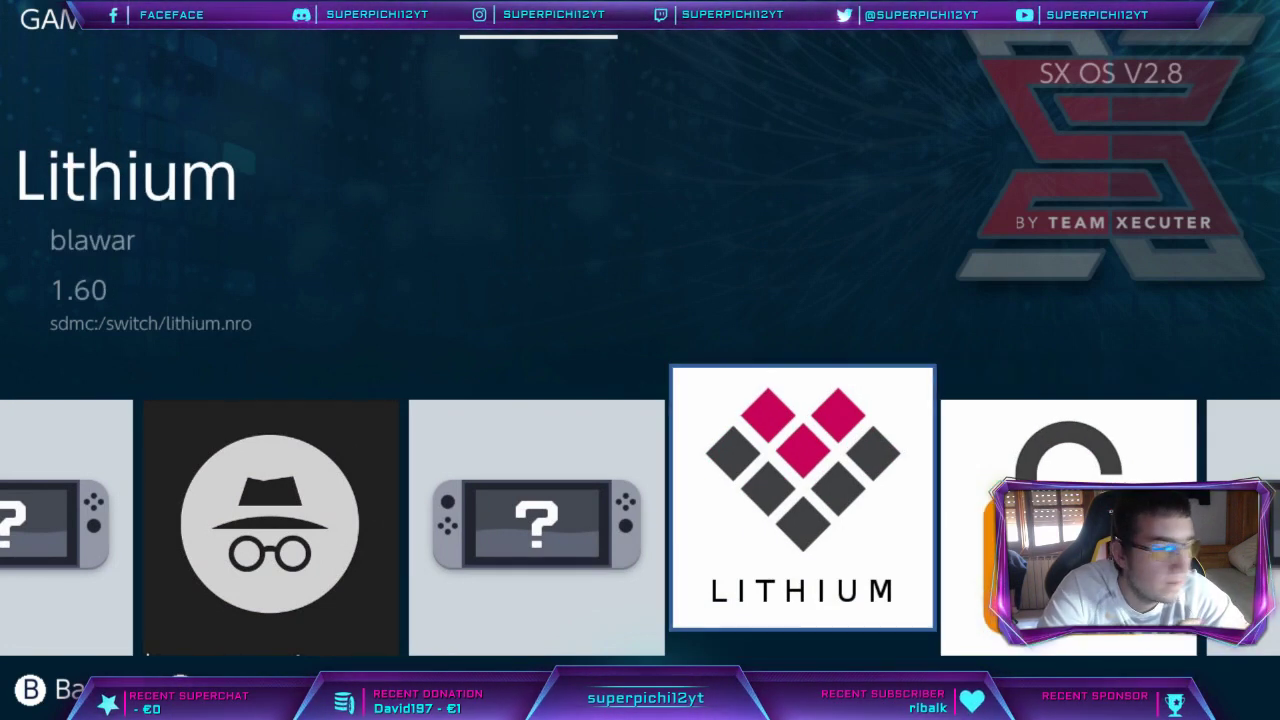
key(Left)
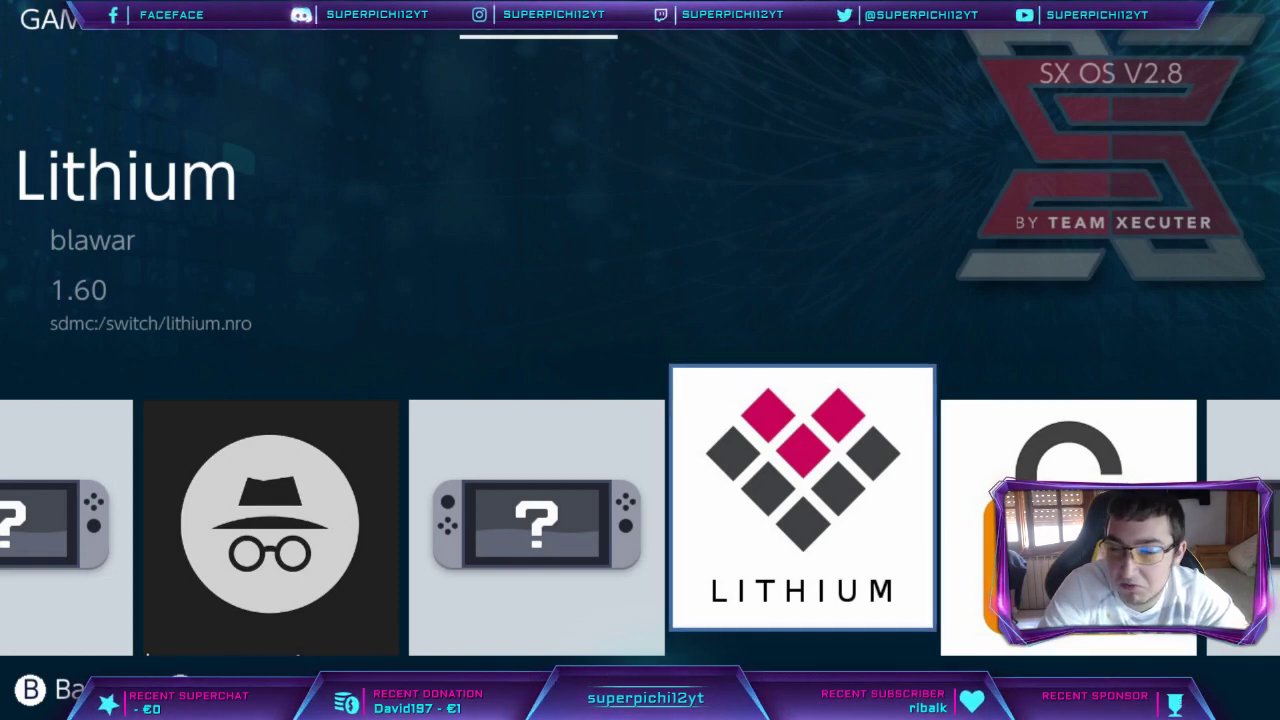
key(Left)
key(Left)
key(Left)
key(Left)
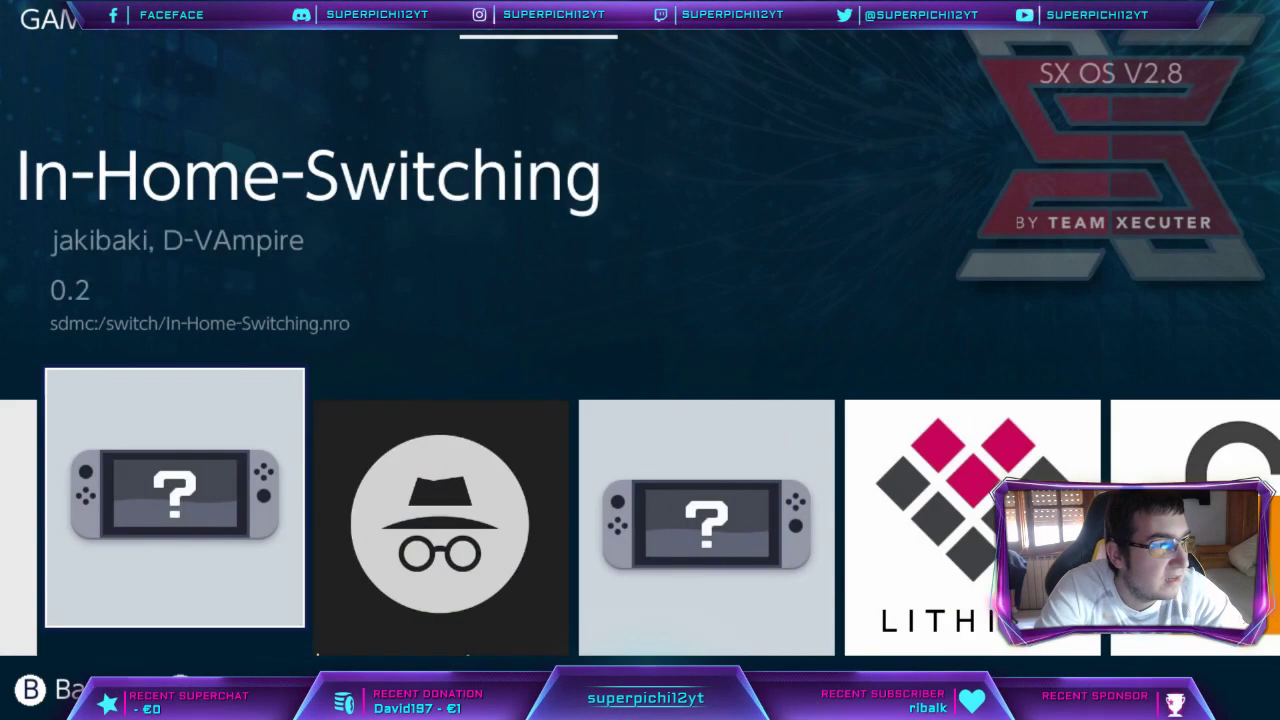
Launch the Goldleaf homebrew application from the SX OS menu
key(Right)
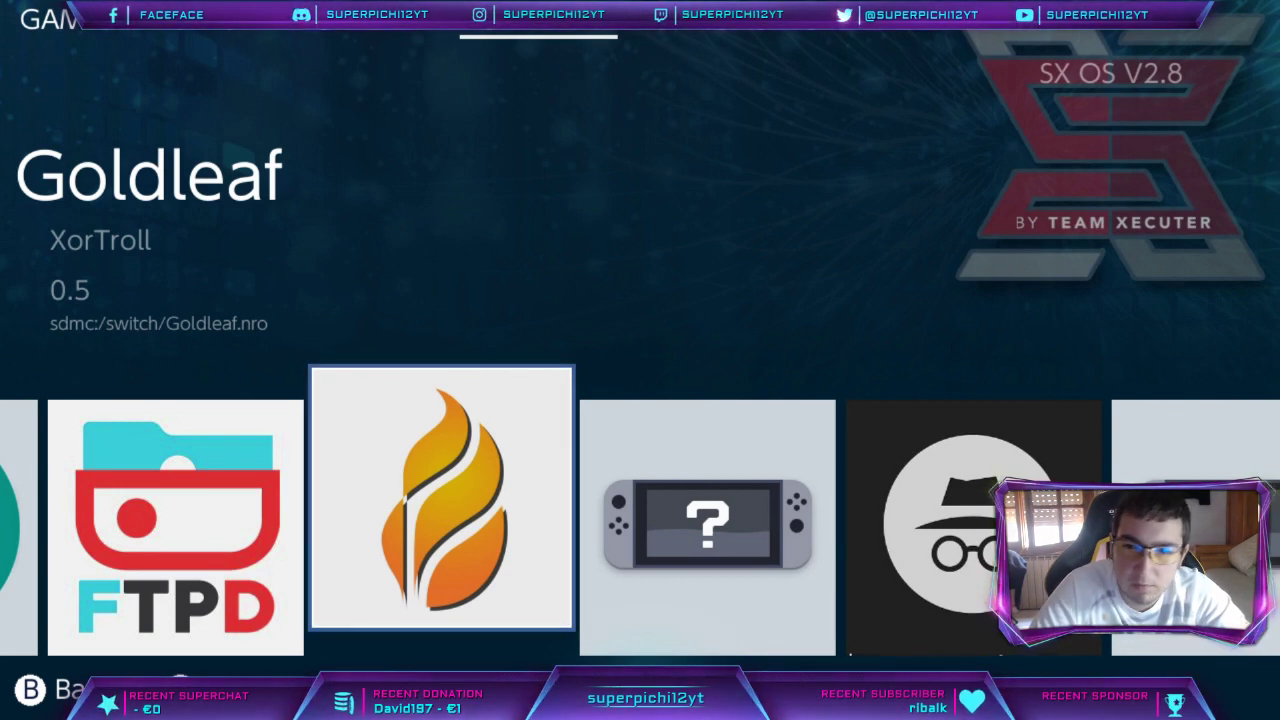
key(Left)
key(Right)
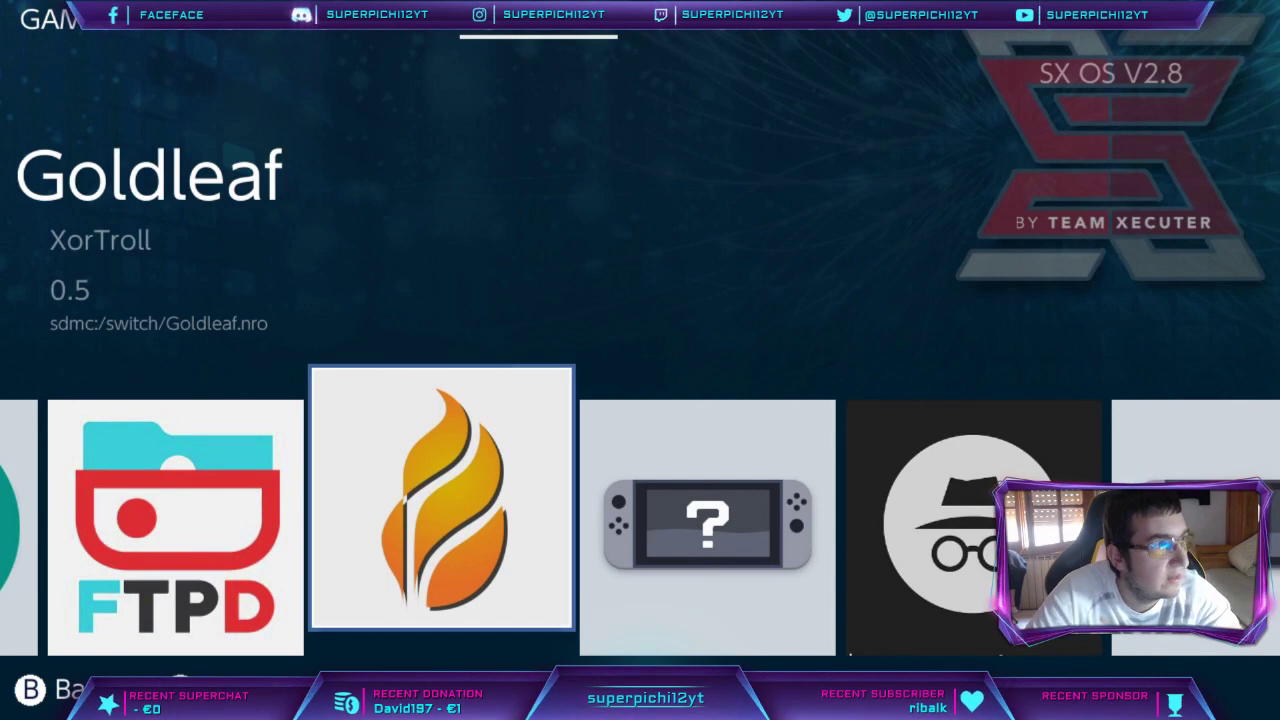
key(Return)
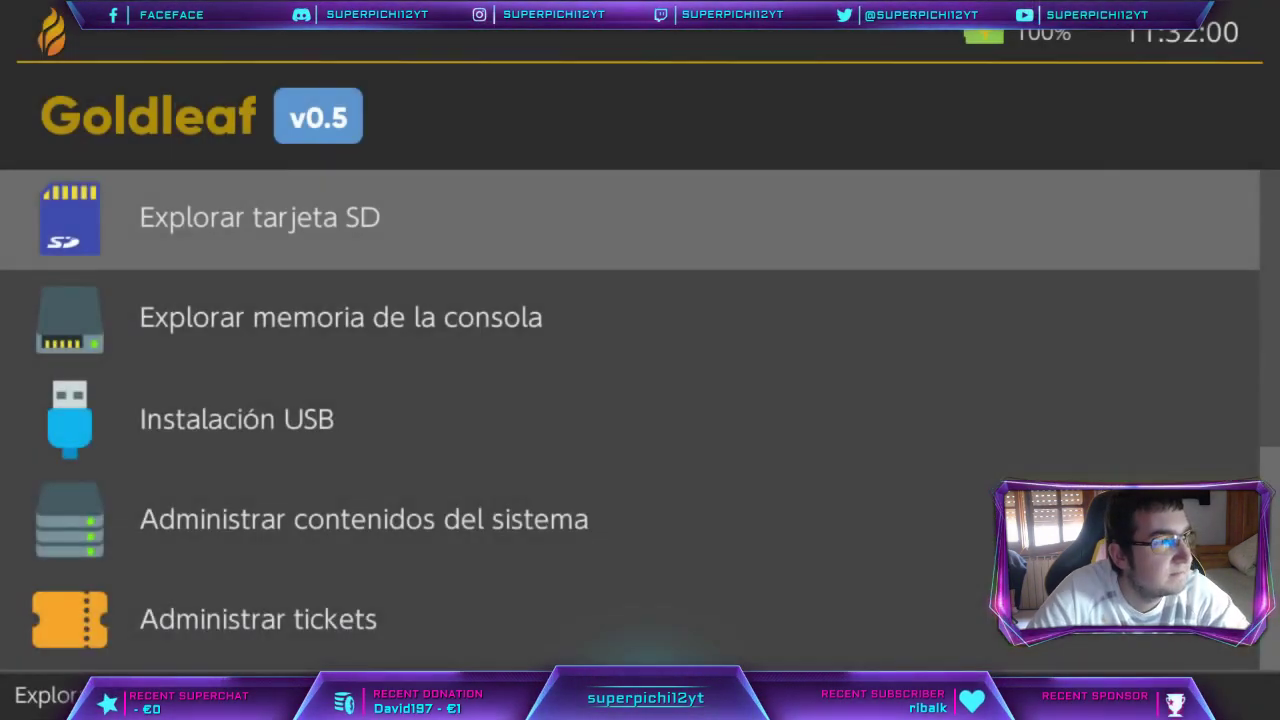
Review the options in Goldleaf's main menu and return to Explorar tarjeta SD
key(Down)
key(Down)
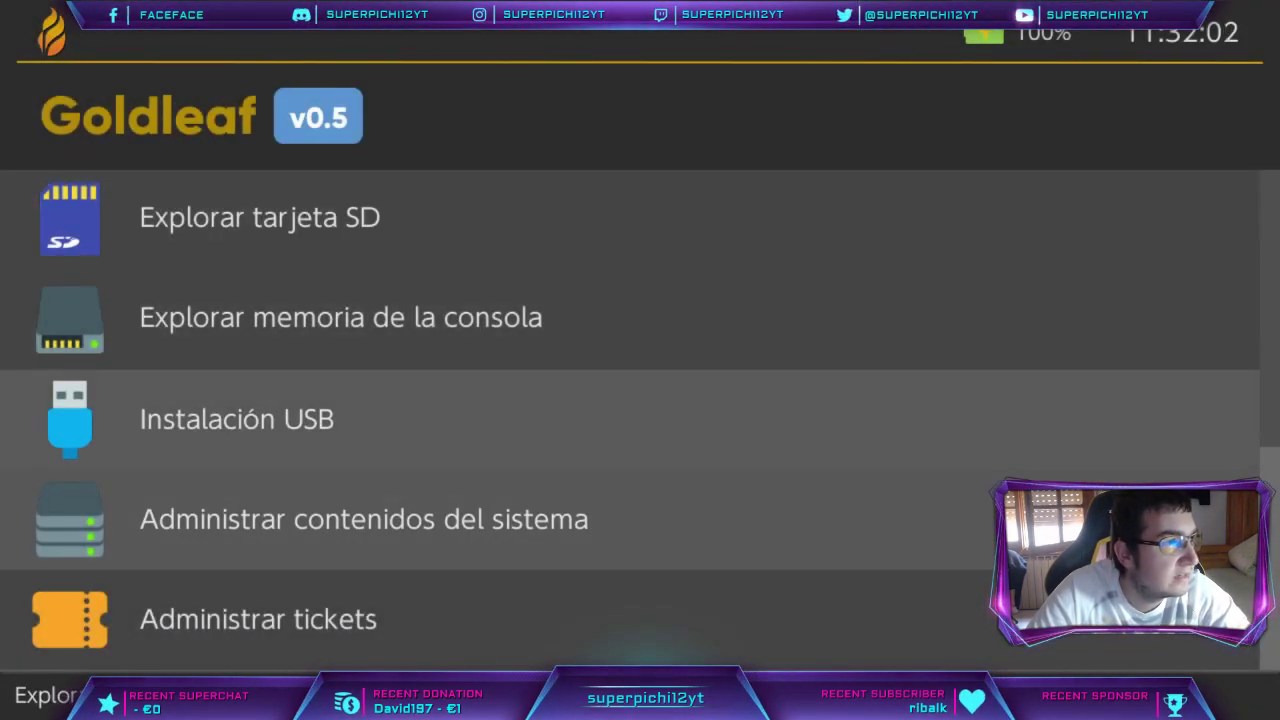
key(Up)
key(Up)
key(Up)
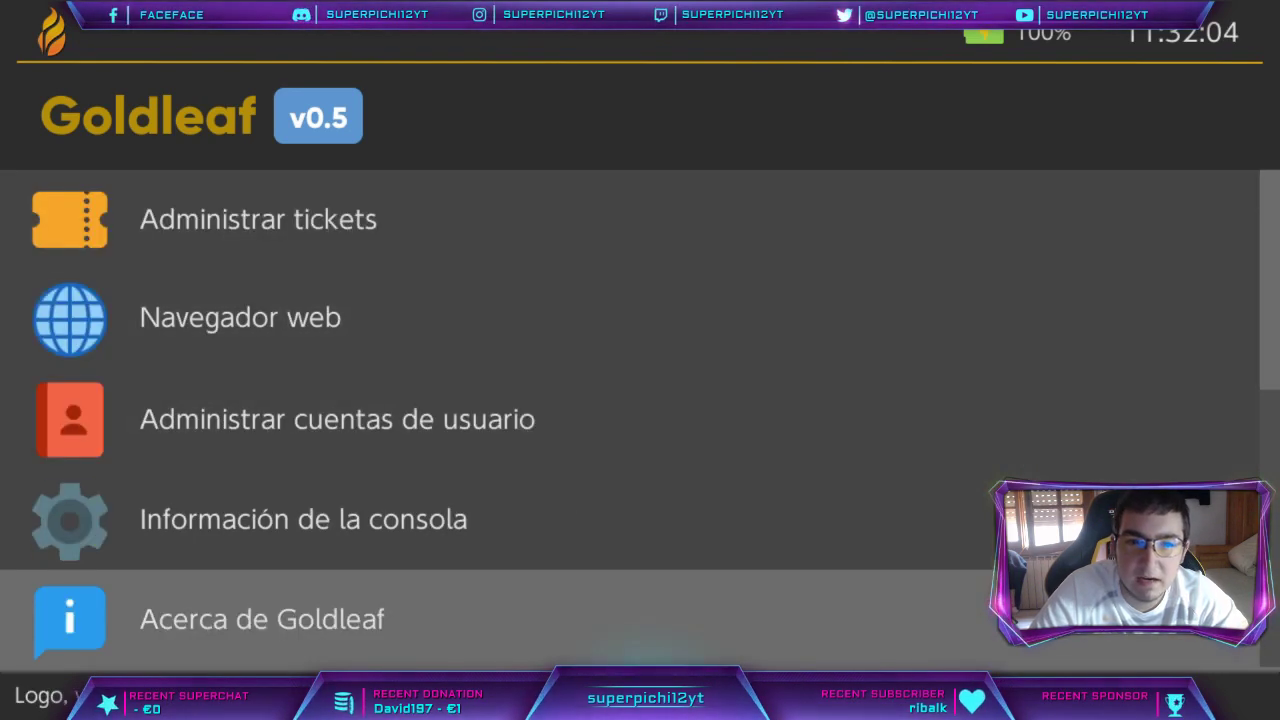
key(Down)
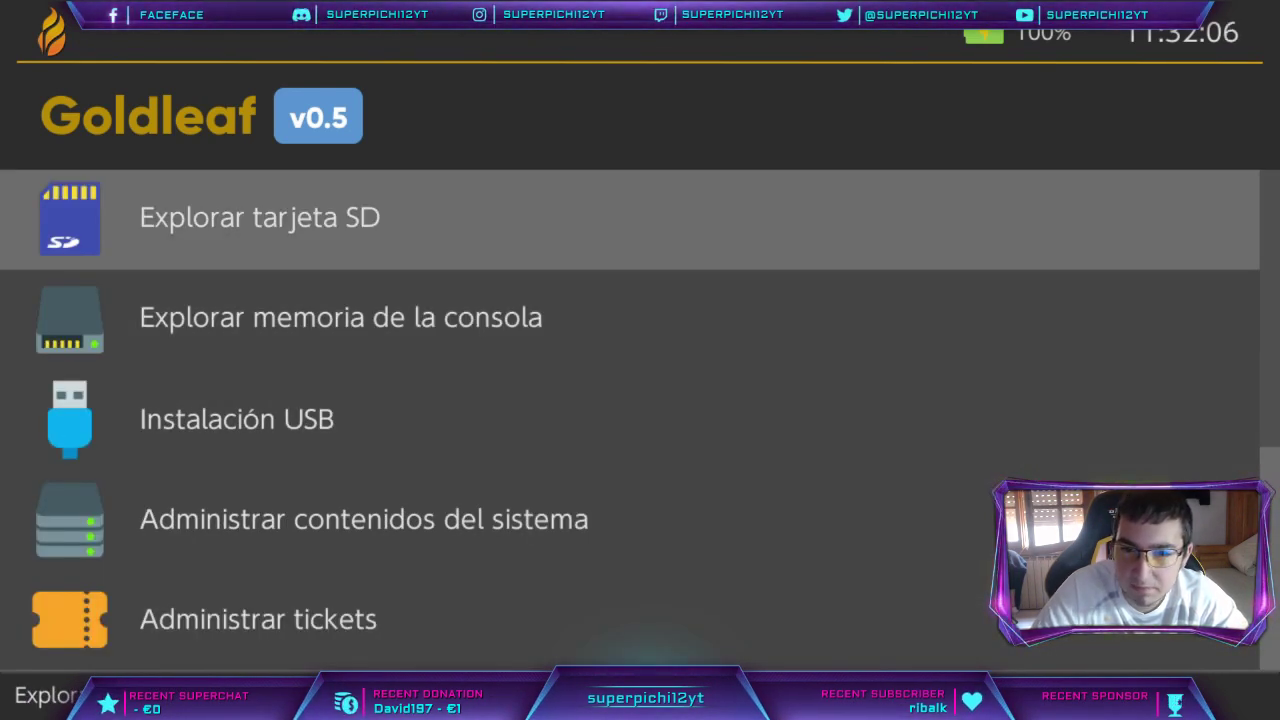